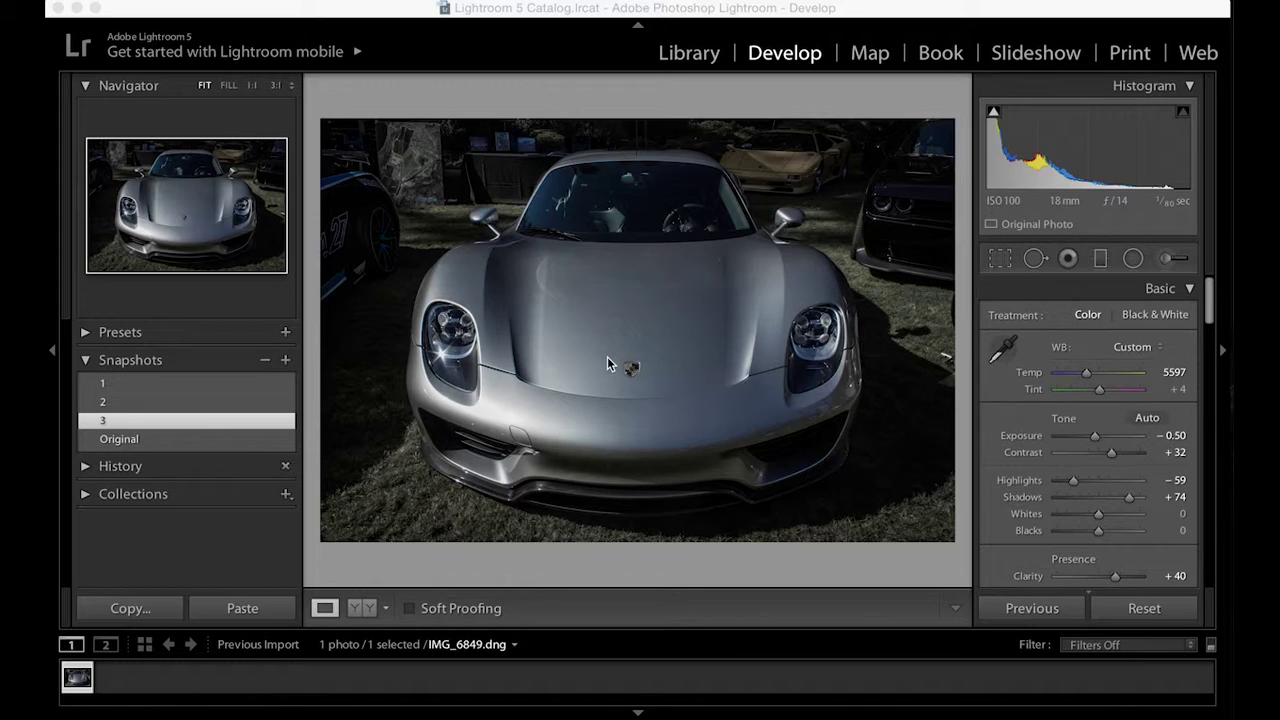
- Select the Original snapshot, restoring As Shot white balance and zeroed tone settings
{"action": "left_click", "coordinate": [202, 439]}
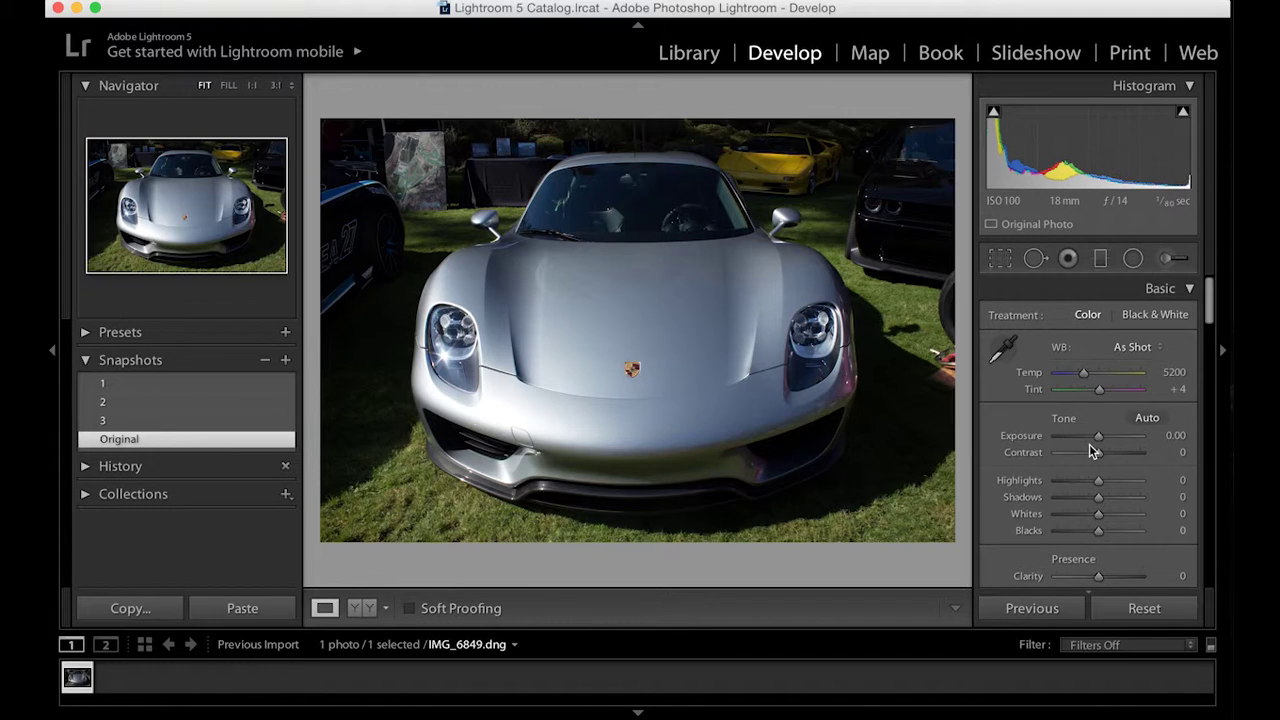
- Enable lens profile corrections with Canon as make, applying the EF-S 18-55mm profile
{"action": "scroll", "coordinate": [1089, 446], "scroll_direction": "down", "scroll_amount": 4}
{"action": "scroll", "coordinate": [1089, 444], "scroll_direction": "down", "scroll_amount": 15}
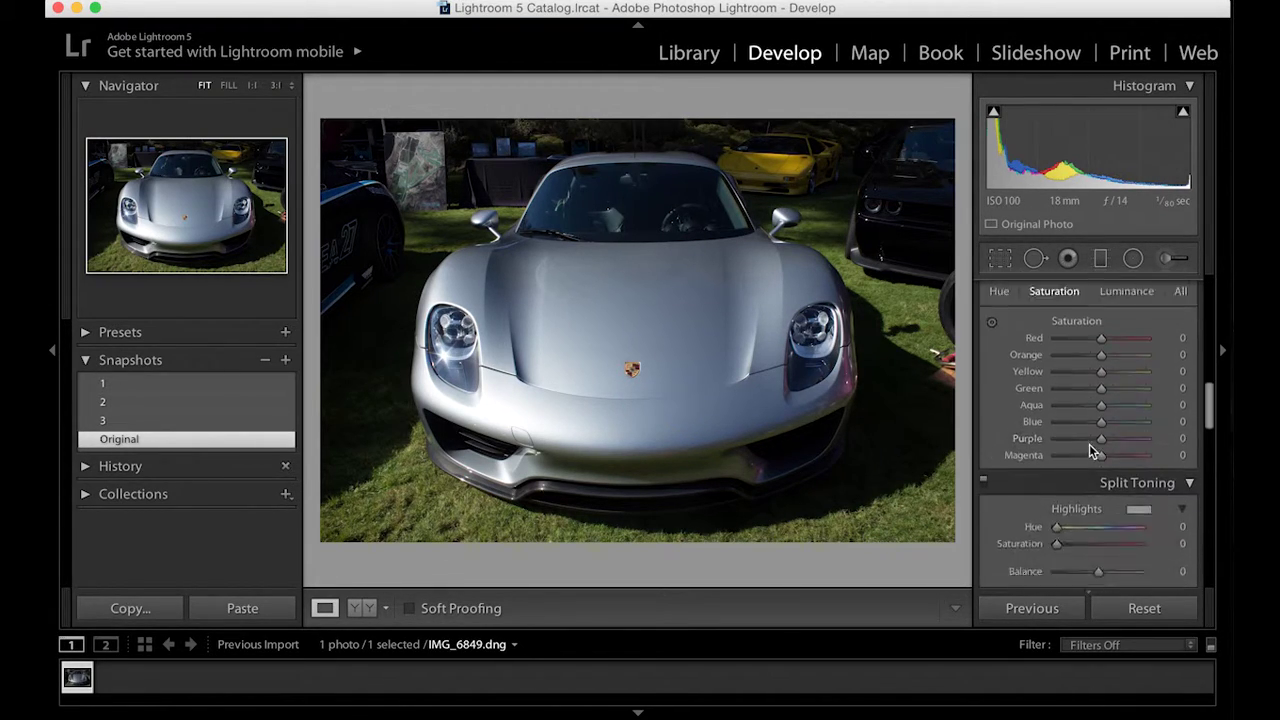
{"action": "scroll", "coordinate": [1089, 449], "scroll_direction": "down", "scroll_amount": 6}
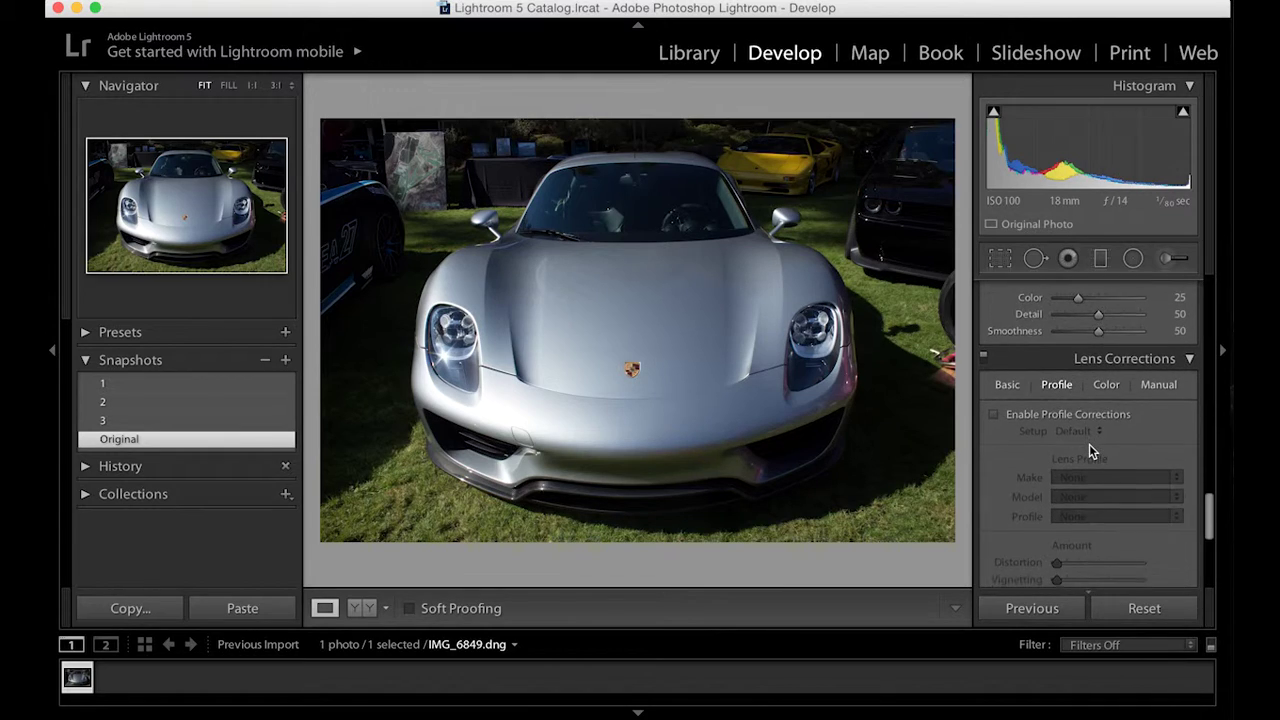
{"action": "left_click", "coordinate": [994, 415]}
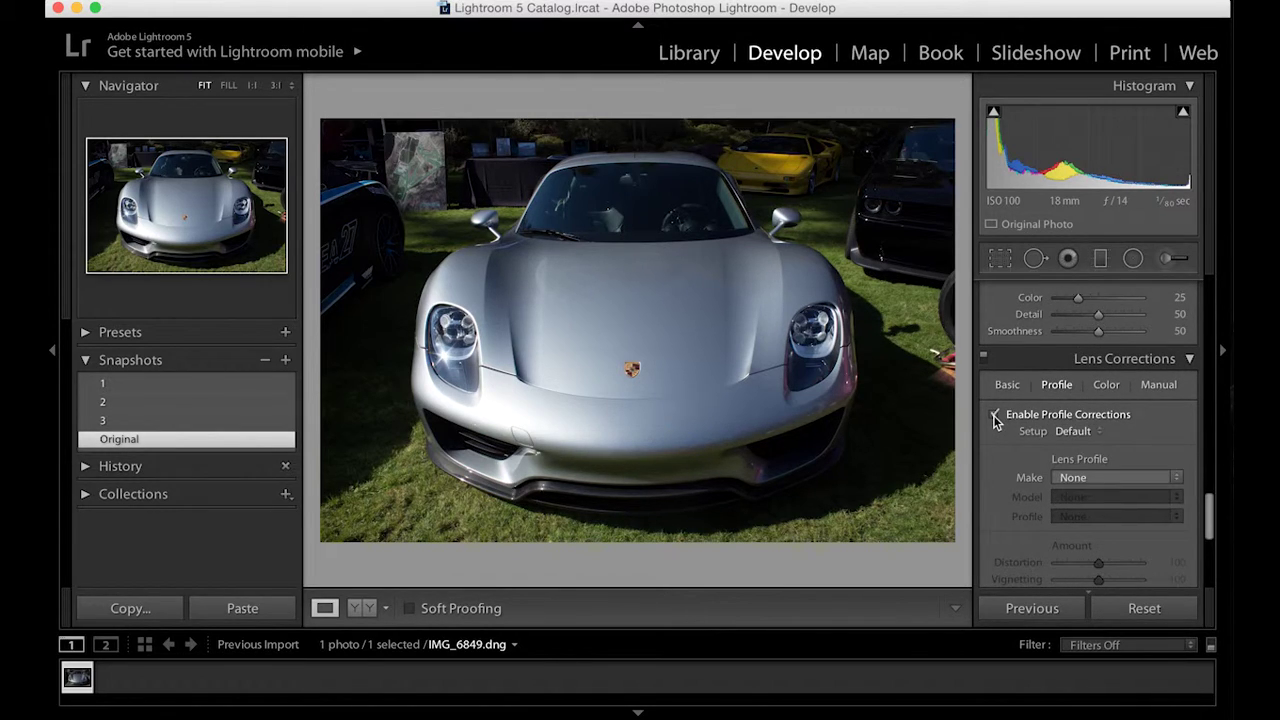
{"action": "left_click", "coordinate": [1099, 476]}
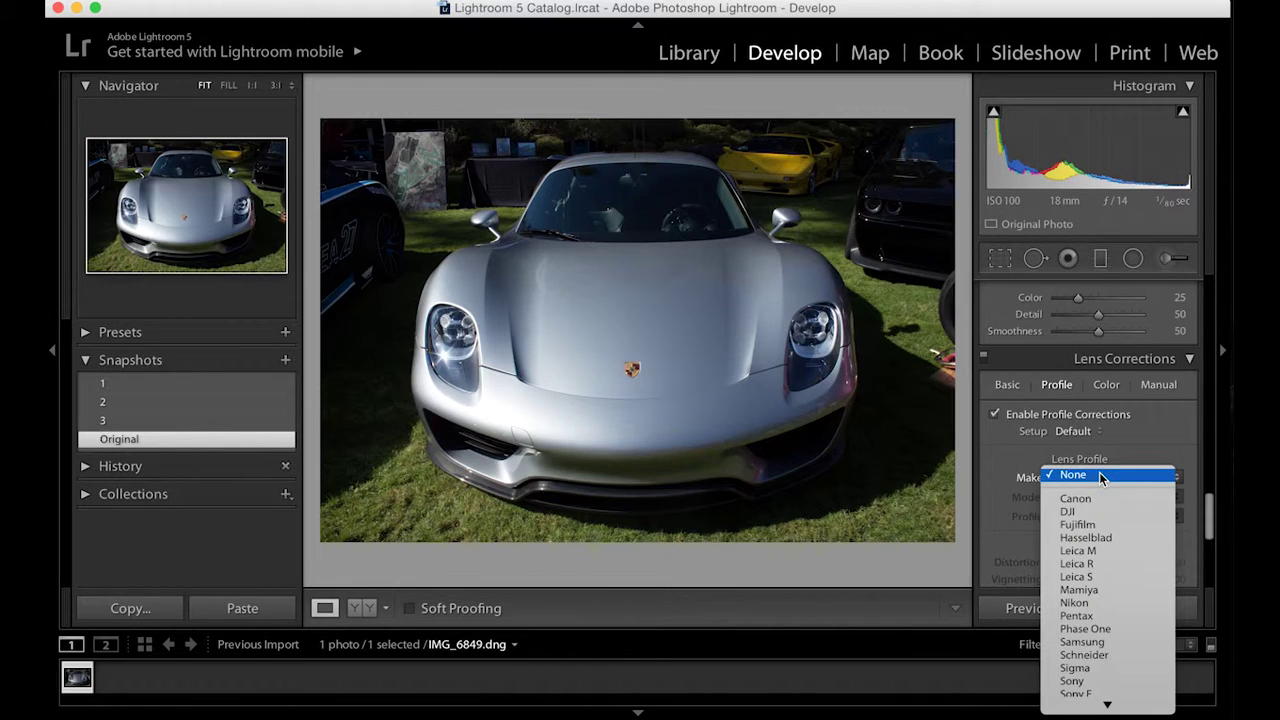
{"action": "left_click", "coordinate": [1099, 498]}
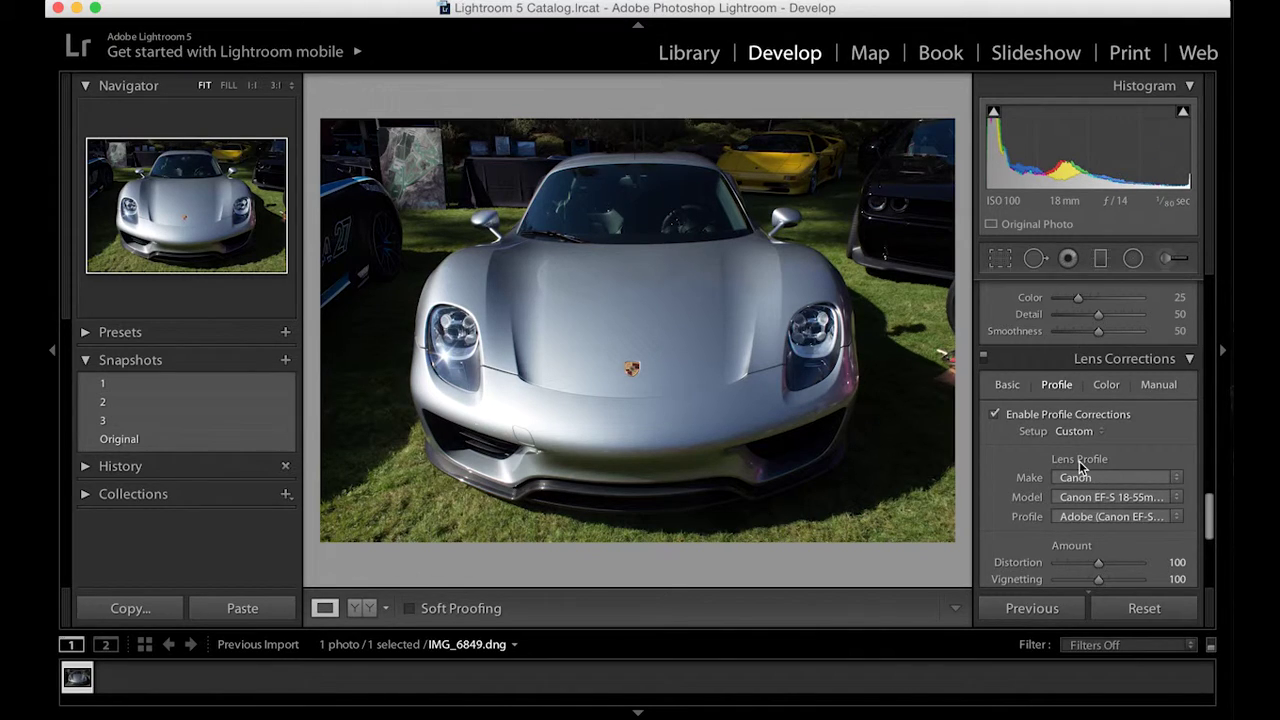
{"action": "scroll", "coordinate": [1079, 463], "scroll_direction": "up", "scroll_amount": 4}
{"action": "scroll", "coordinate": [1079, 465], "scroll_direction": "up", "scroll_amount": 10}
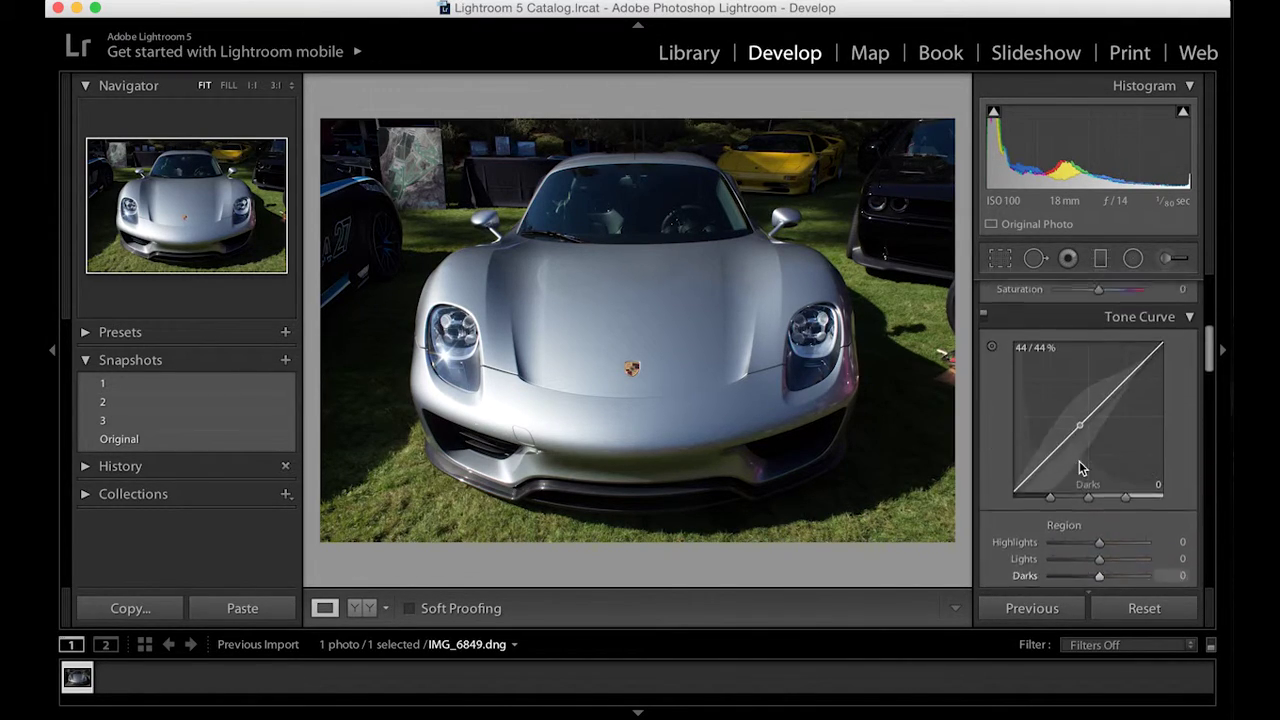
{"action": "scroll", "coordinate": [1079, 463], "scroll_direction": "up", "scroll_amount": 3}
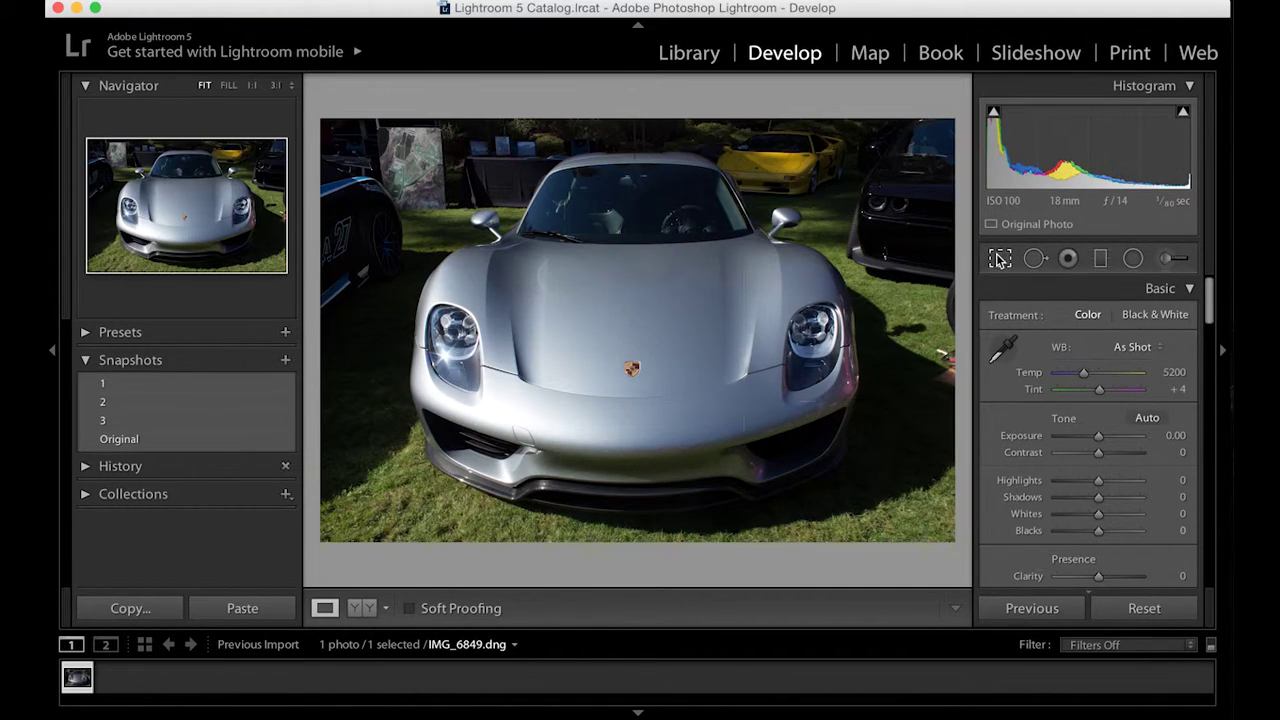
- Straighten the photo 0.57° by drawing a level line across the headlights with the Straighten Tool
{"action": "left_click", "coordinate": [1000, 259]}
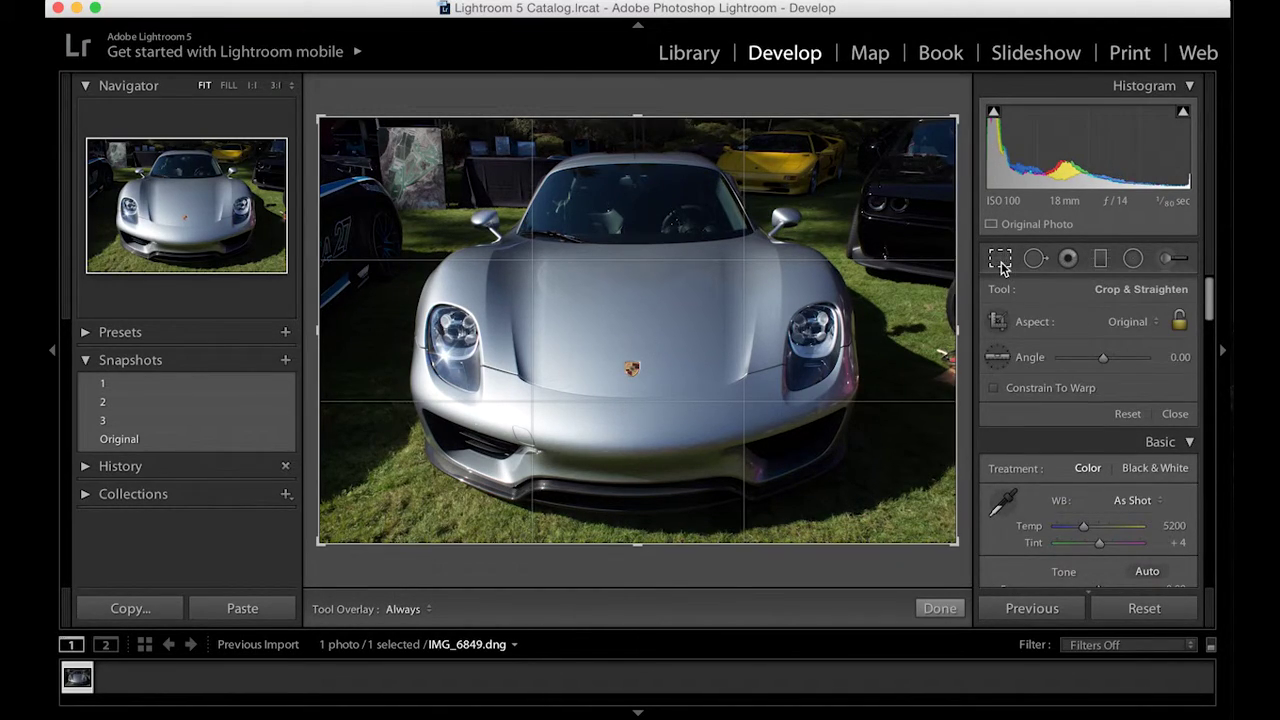
{"action": "left_click", "coordinate": [997, 359]}
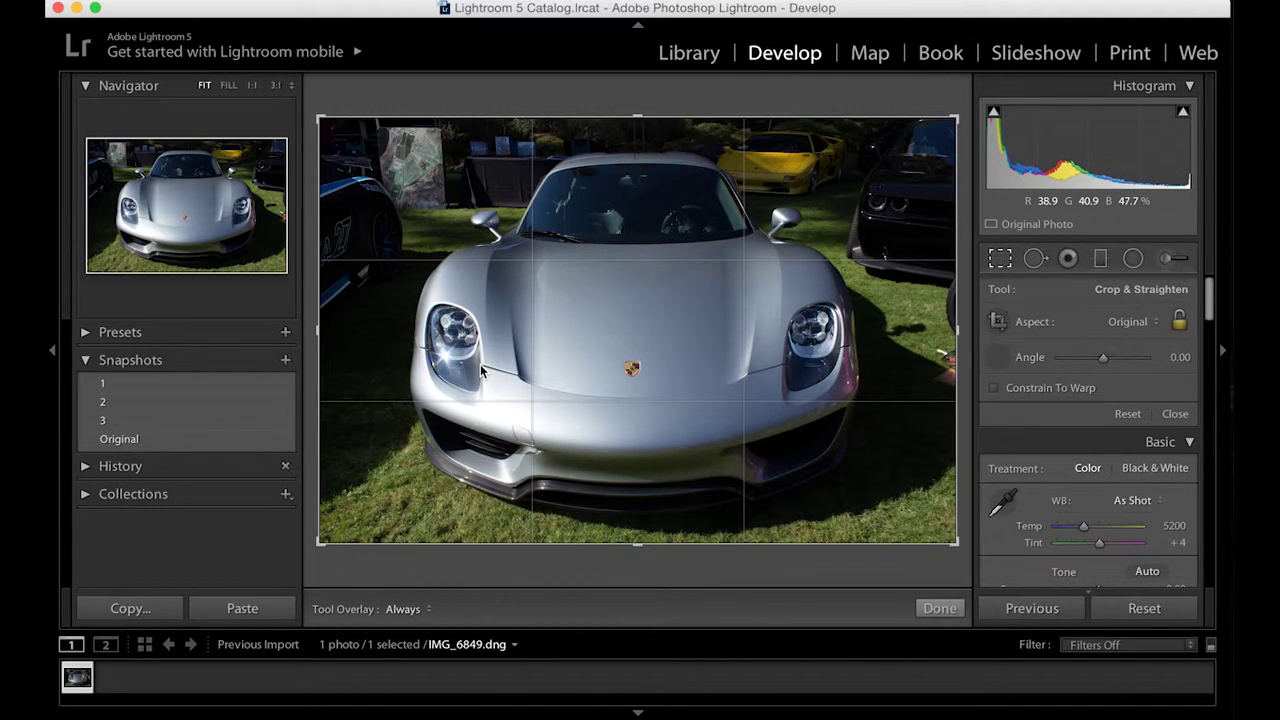
{"action": "left_click_drag", "start_coordinate": [481, 369], "coordinate": [795, 364]}
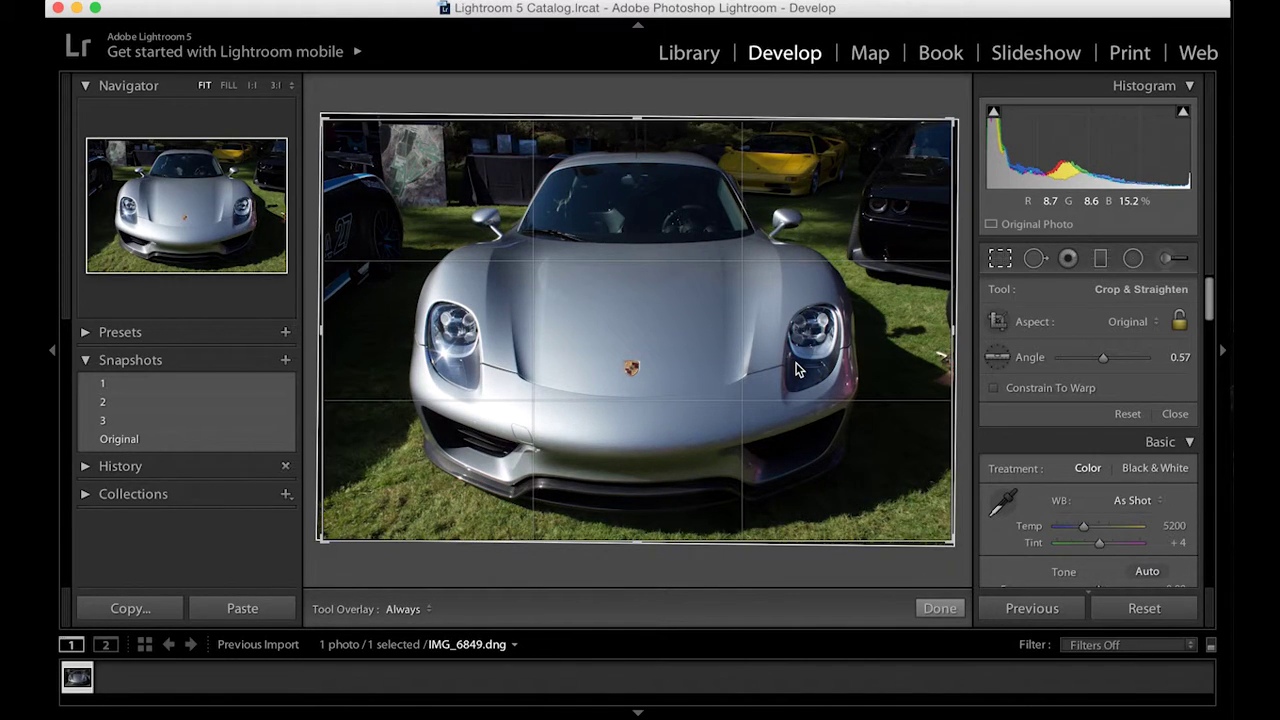
{"action": "key", "text": "Return"}
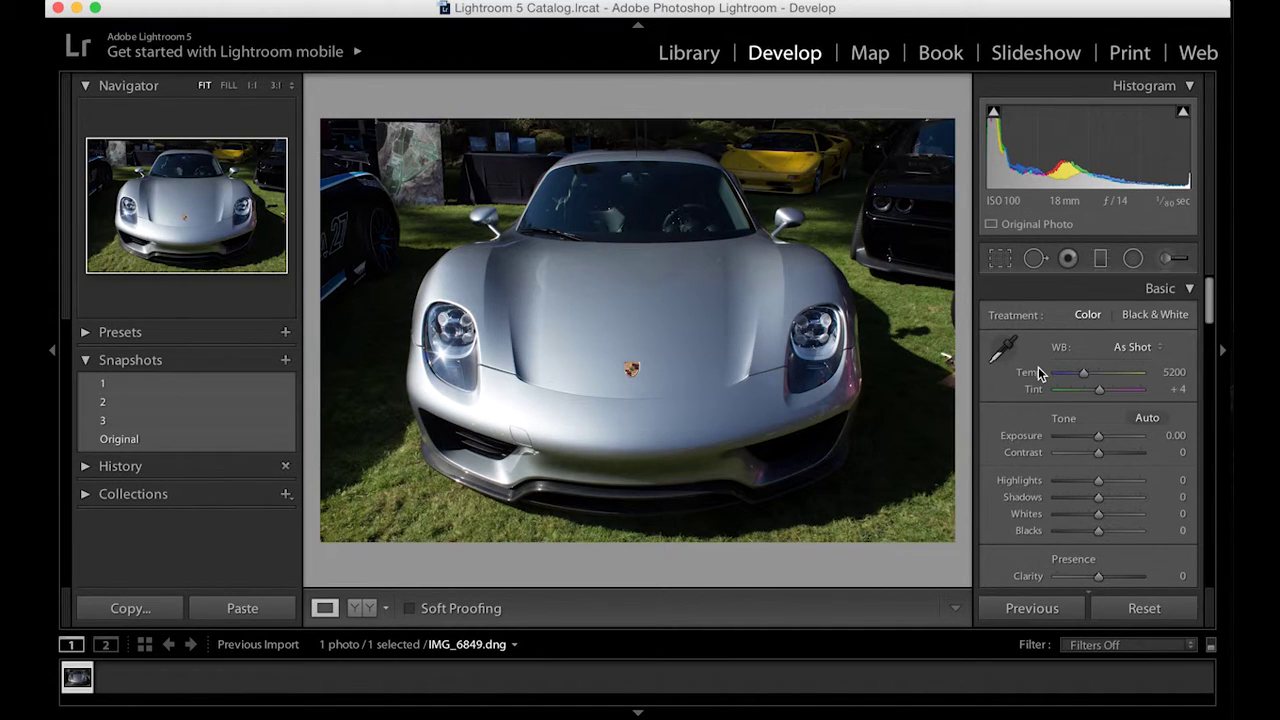
- Set Exposure −2.42, Contrast +27, Highlights −32 and Shadows +78 in the Basic panel
{"action": "left_click", "coordinate": [1078, 437]}
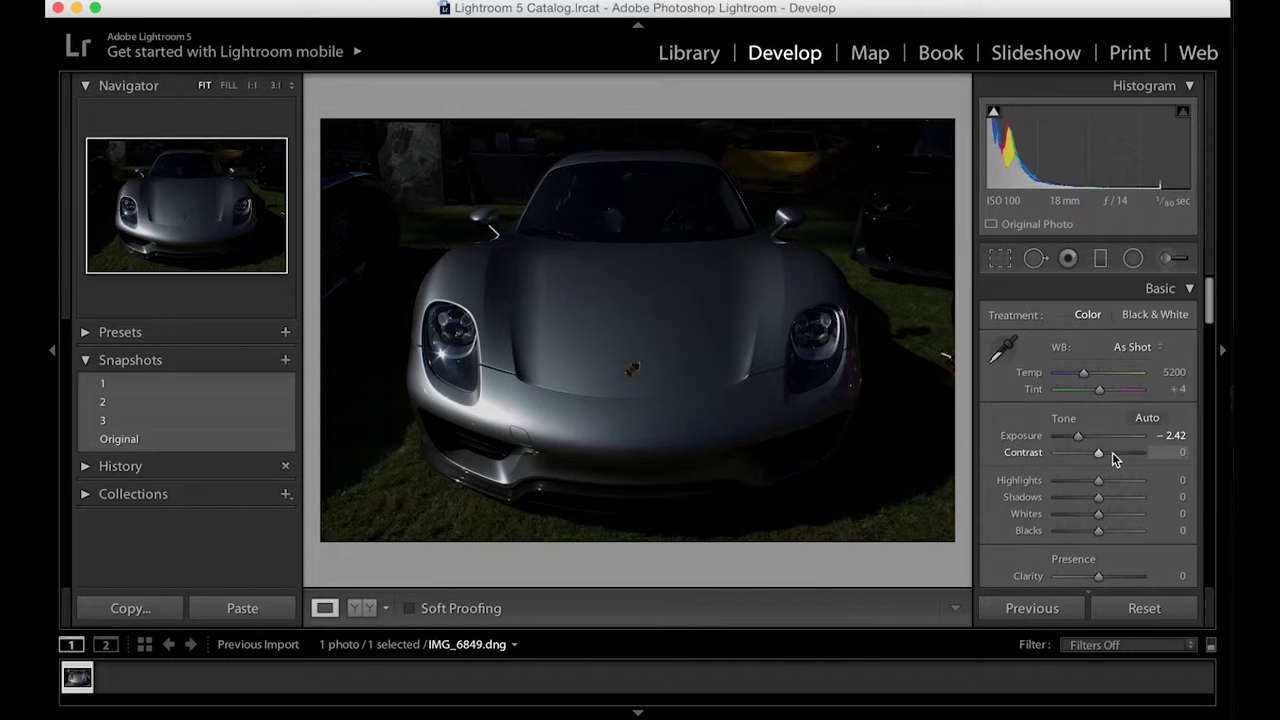
{"action": "left_click", "coordinate": [1113, 452]}
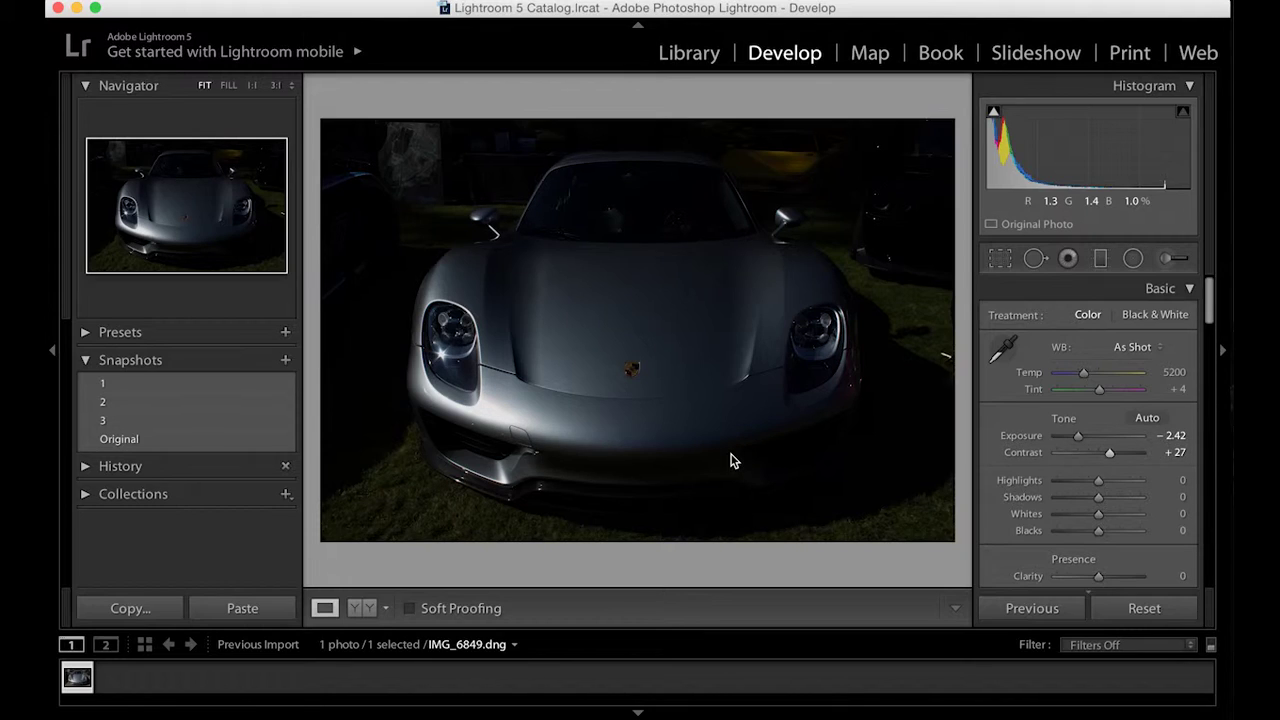
{"action": "left_click_drag", "start_coordinate": [1096, 481], "coordinate": [1078, 487]}
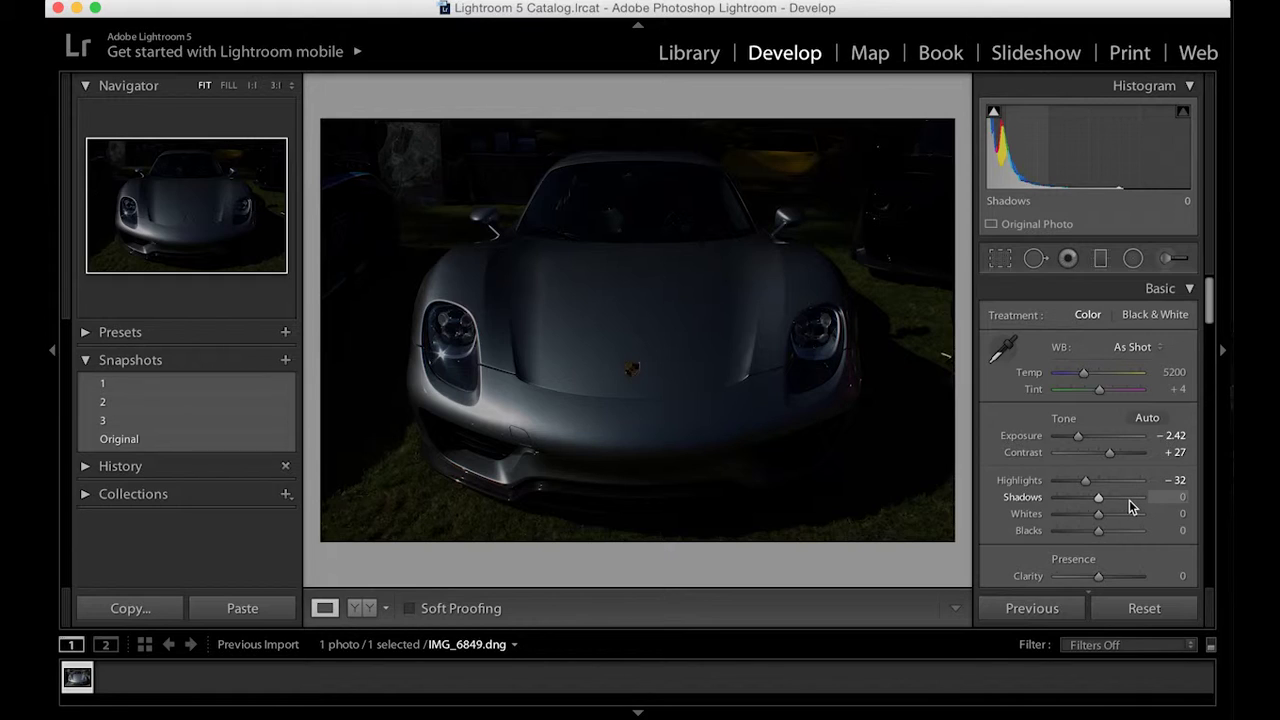
{"action": "left_click", "coordinate": [1131, 500]}
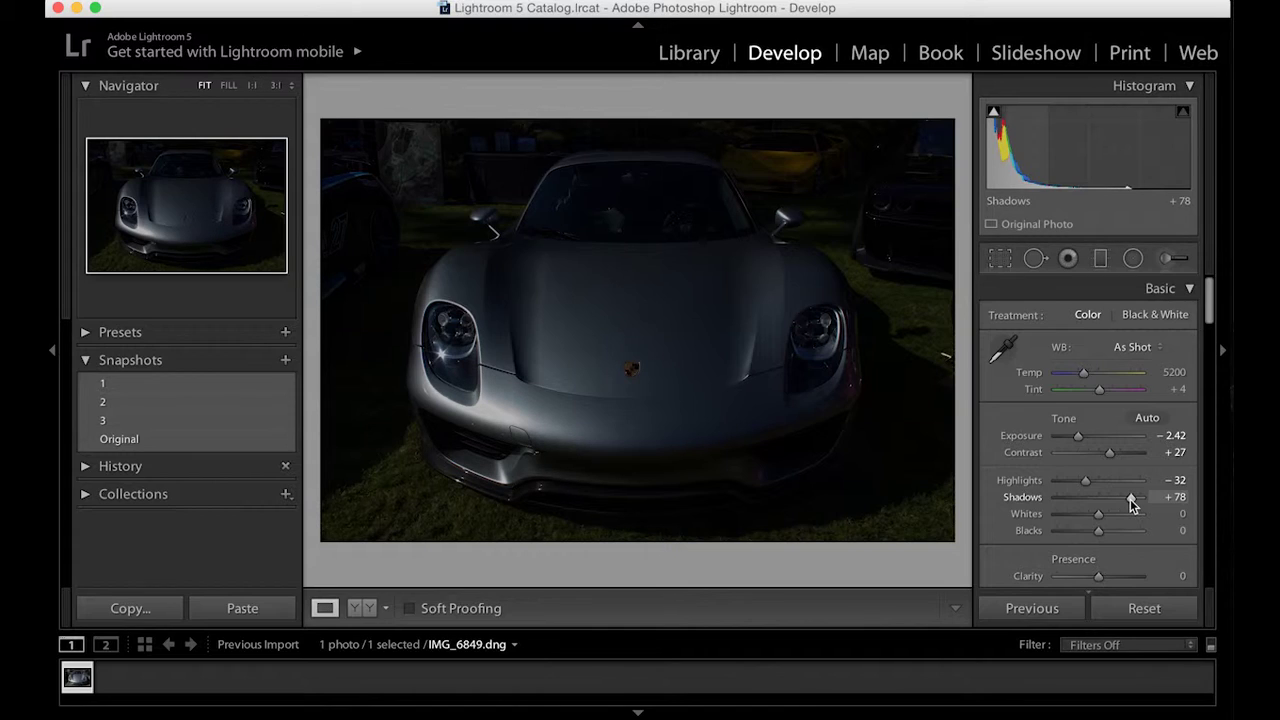
- Set Clarity to +45 and lower Saturation to −9 in the Presence section
{"action": "scroll", "coordinate": [1131, 505], "scroll_direction": "down", "scroll_amount": 1}
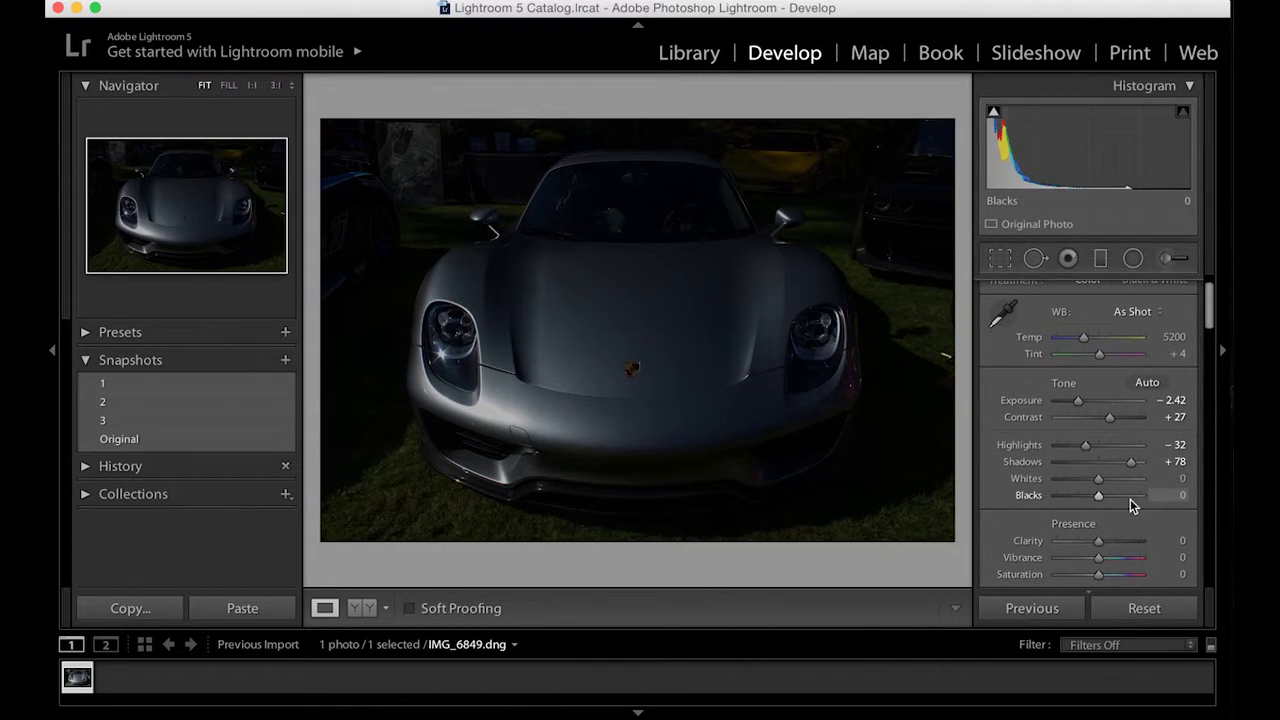
{"action": "scroll", "coordinate": [1130, 499], "scroll_direction": "down", "scroll_amount": 2}
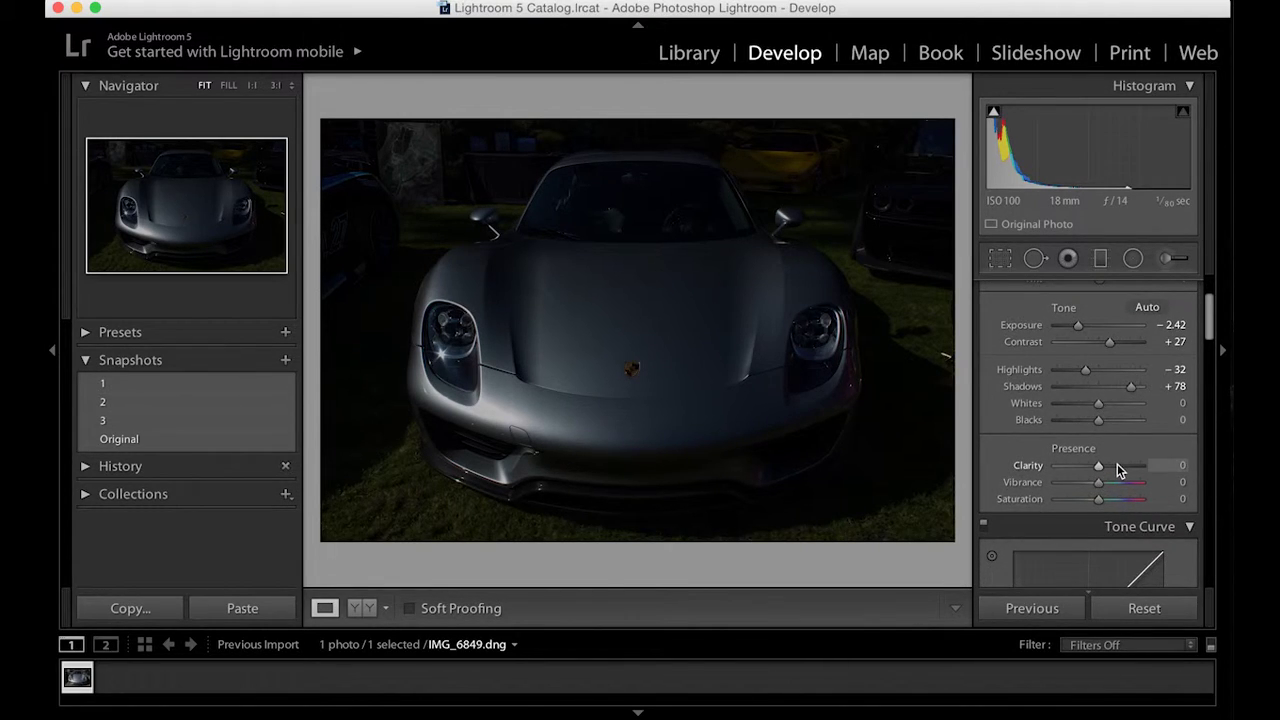
{"action": "left_click", "coordinate": [1119, 466]}
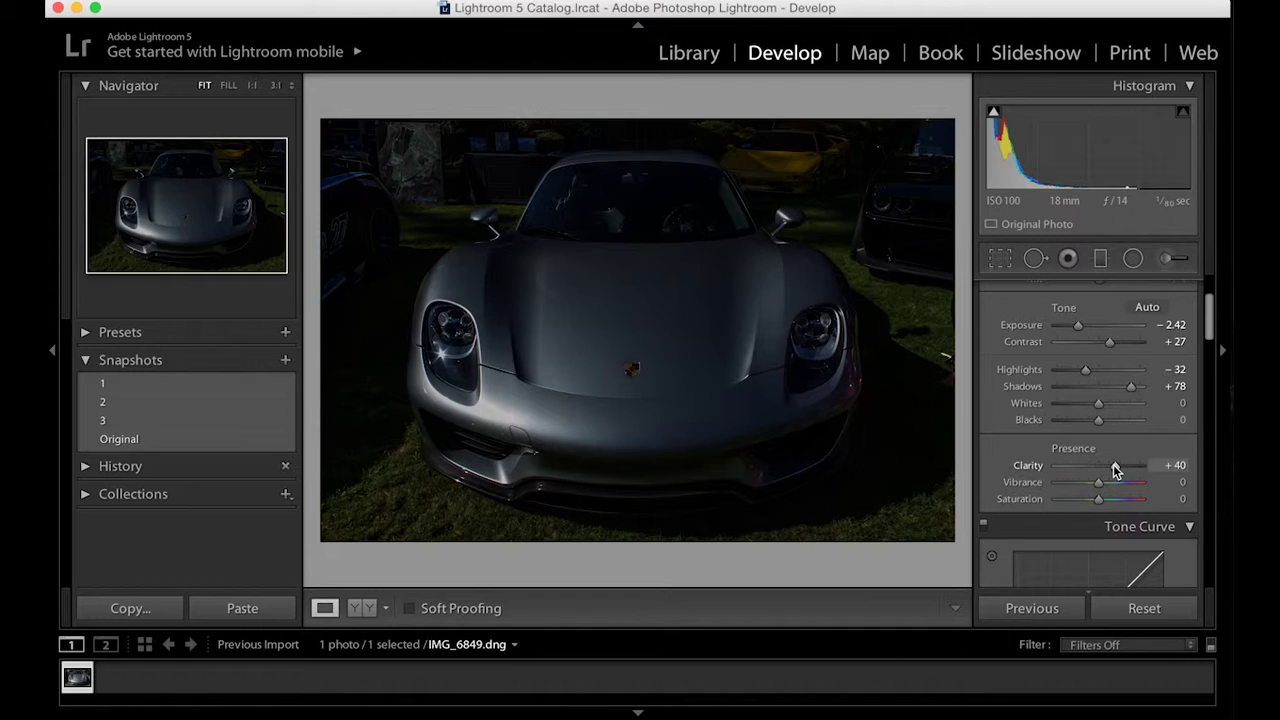
{"action": "left_click", "coordinate": [1098, 465]}
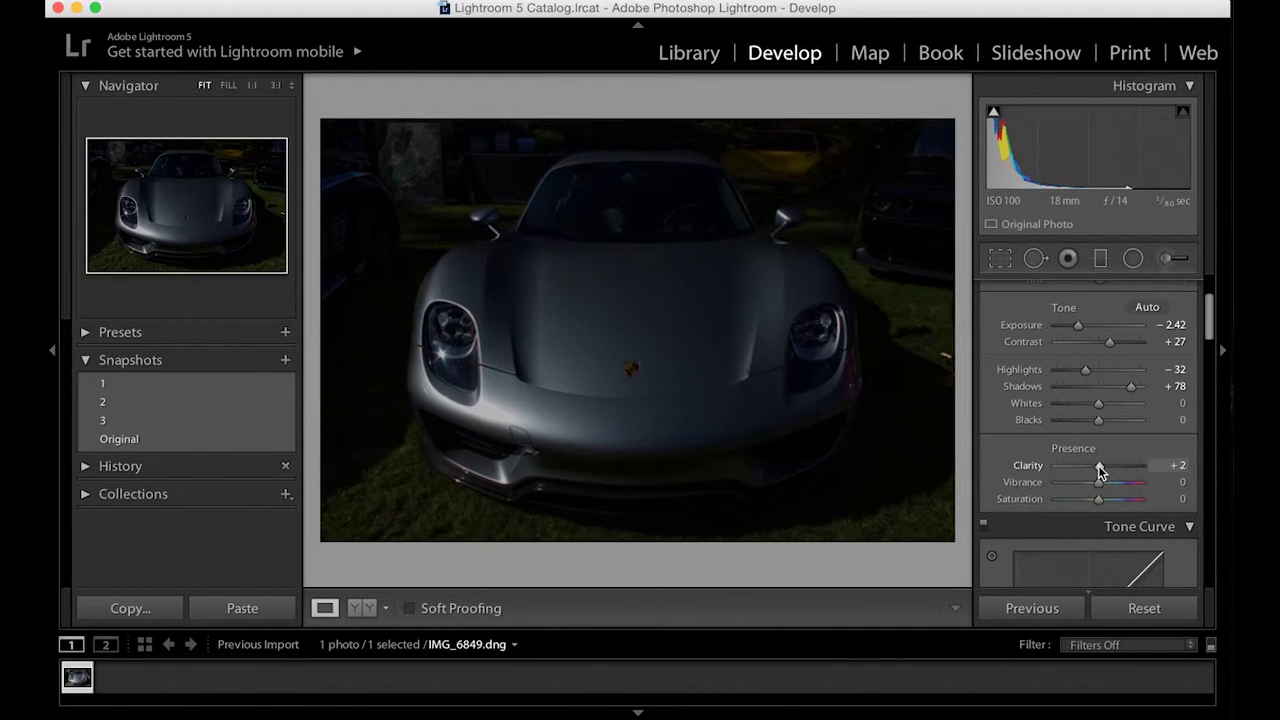
{"action": "left_click", "coordinate": [1116, 466]}
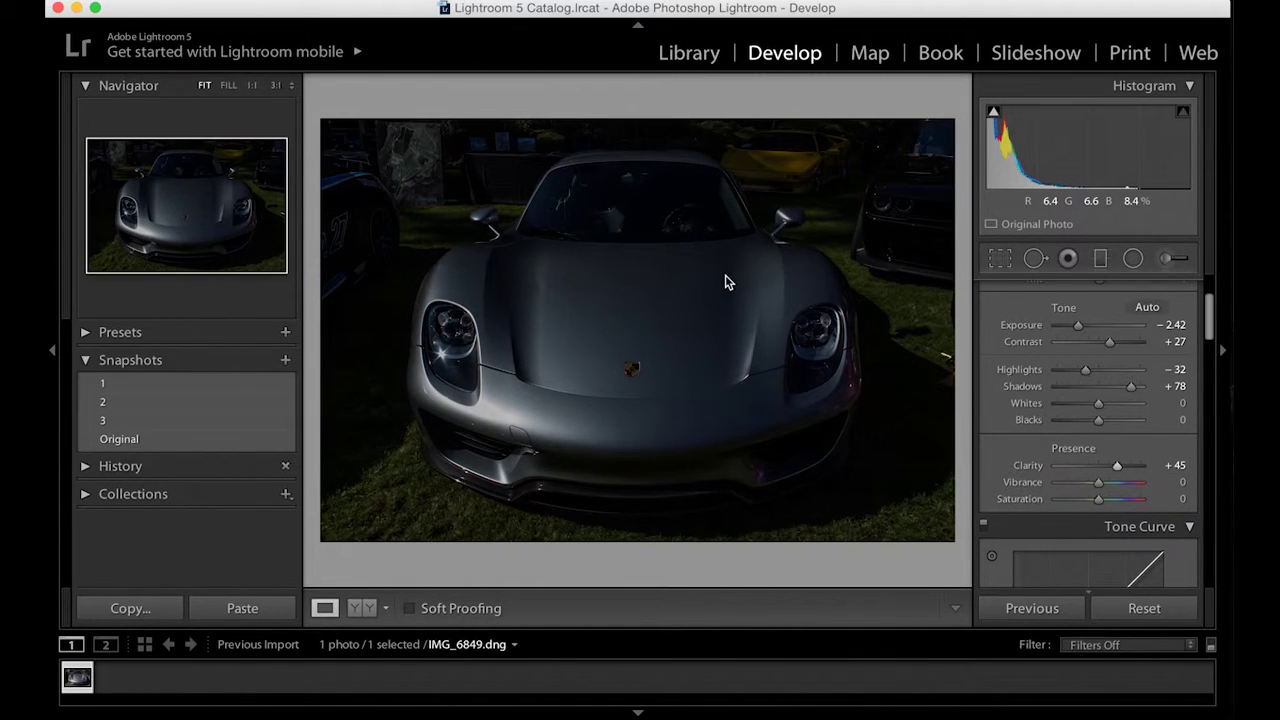
{"action": "scroll", "coordinate": [1090, 424], "scroll_direction": "down", "scroll_amount": 3}
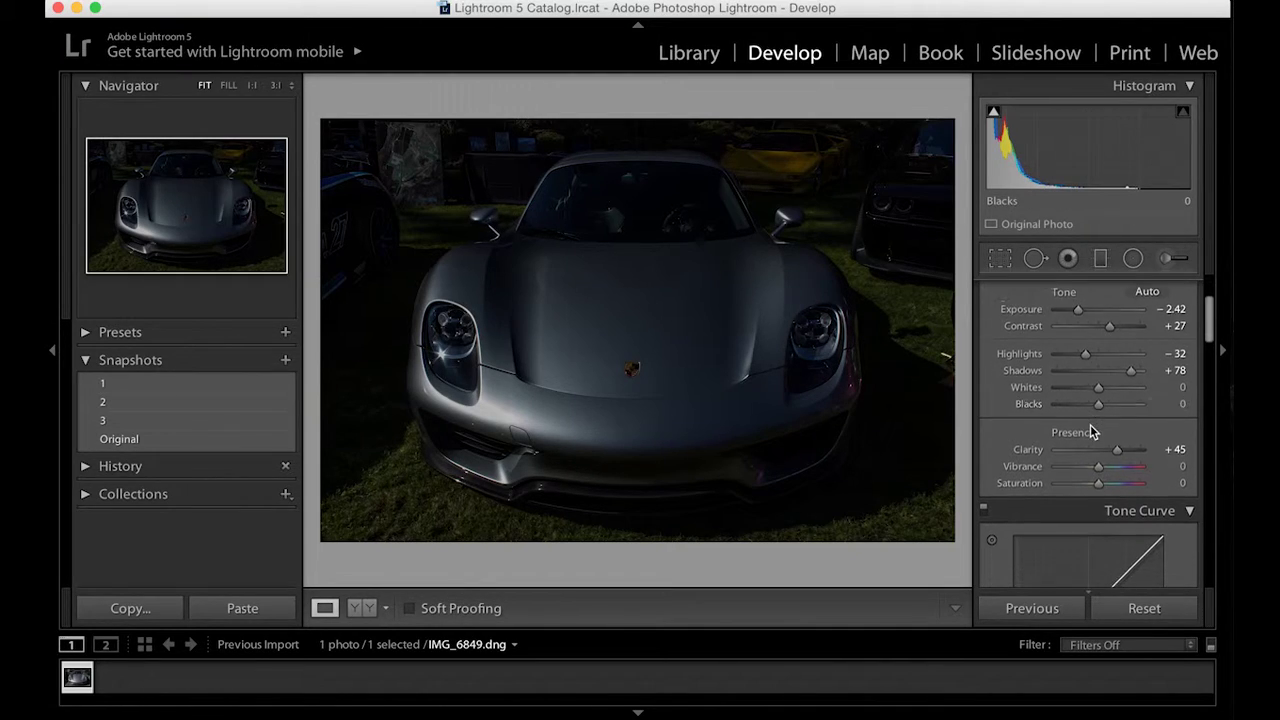
{"action": "scroll", "coordinate": [1093, 430], "scroll_direction": "down", "scroll_amount": 1}
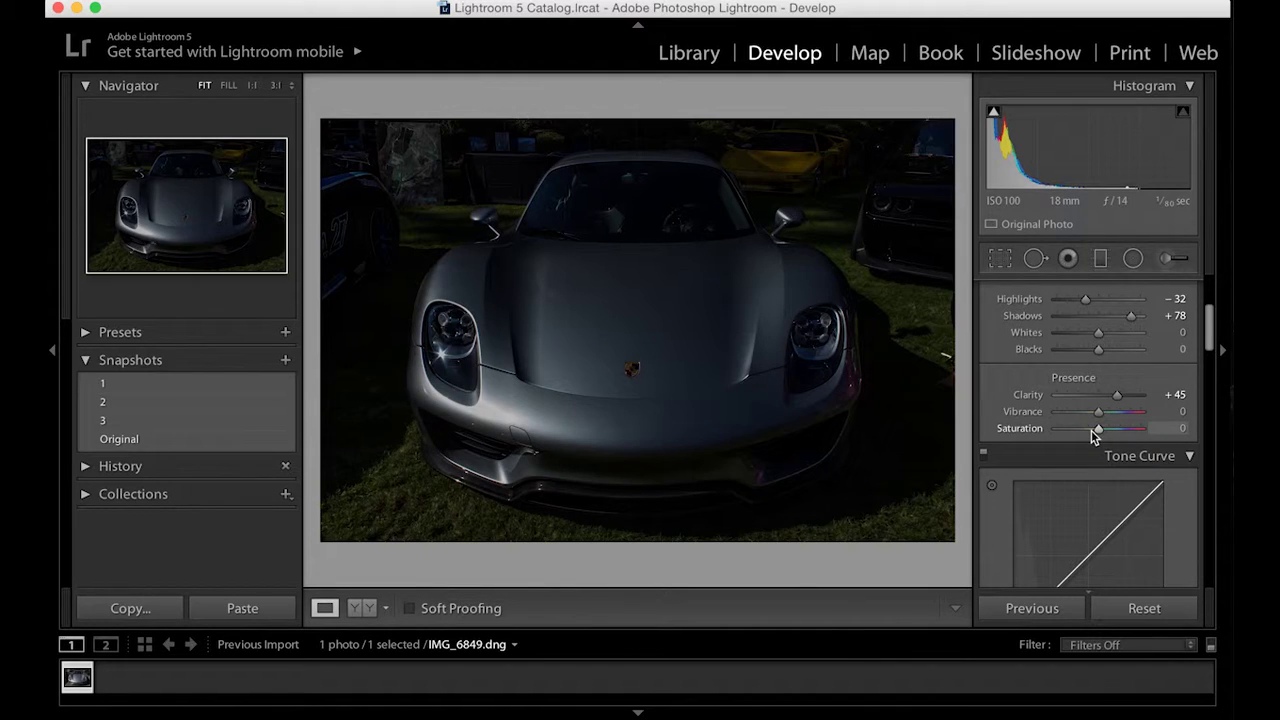
{"action": "left_click_drag", "start_coordinate": [1096, 430], "coordinate": [1092, 430]}
{"action": "scroll", "coordinate": [1047, 432], "scroll_direction": "down", "scroll_amount": 5}
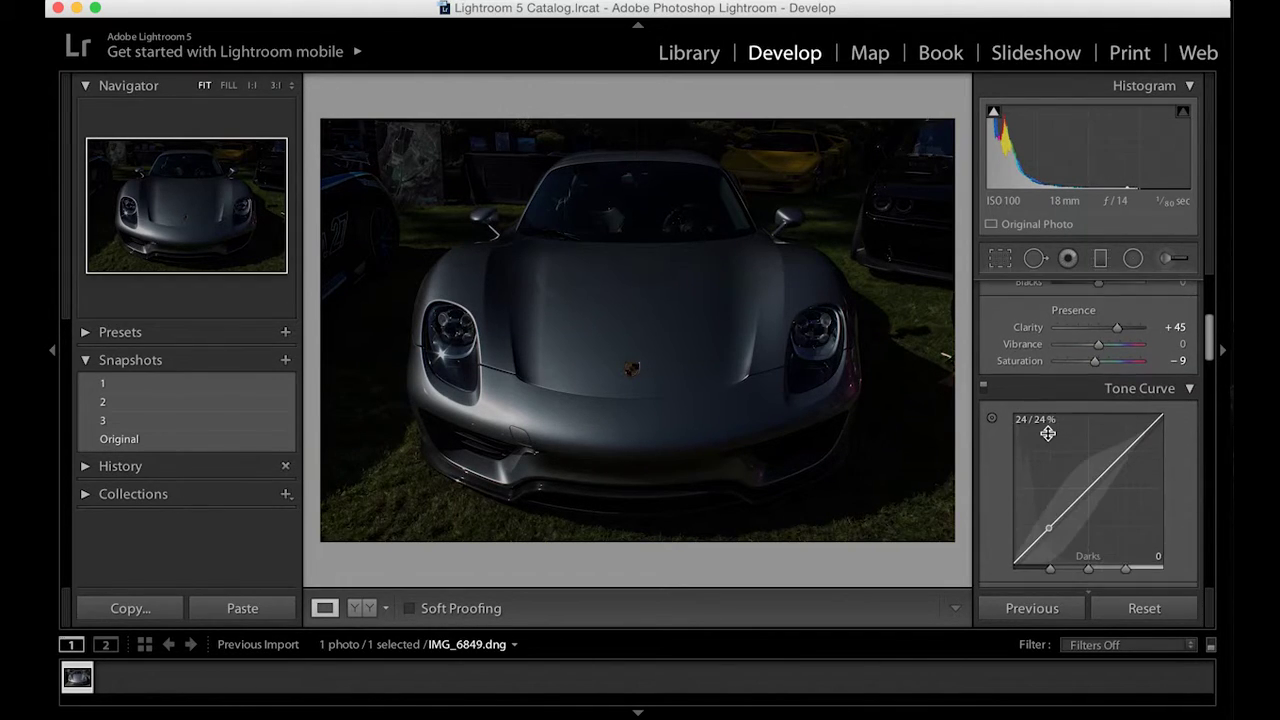
- Set HSL saturation: Green, Red, Purple, Magenta, Orange −100, Yellow −90, Blue +26
{"action": "scroll", "coordinate": [1047, 432], "scroll_direction": "down", "scroll_amount": 5}
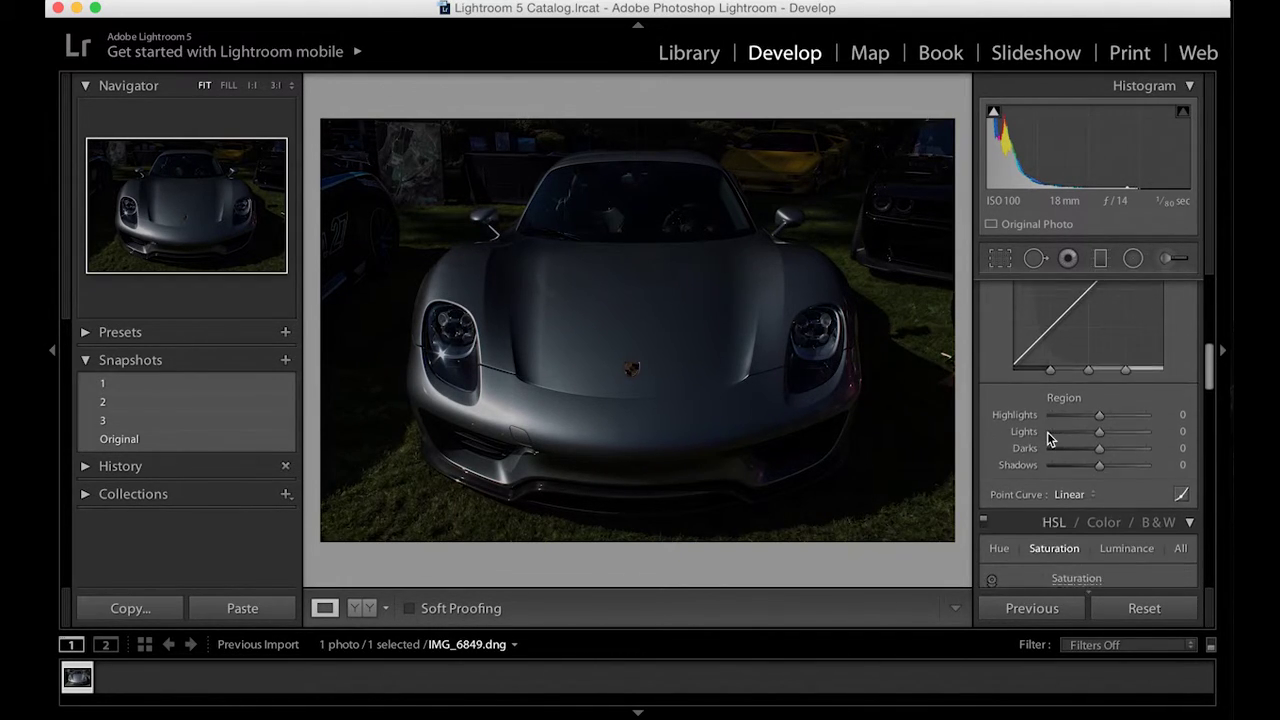
{"action": "scroll", "coordinate": [1047, 432], "scroll_direction": "down", "scroll_amount": 3}
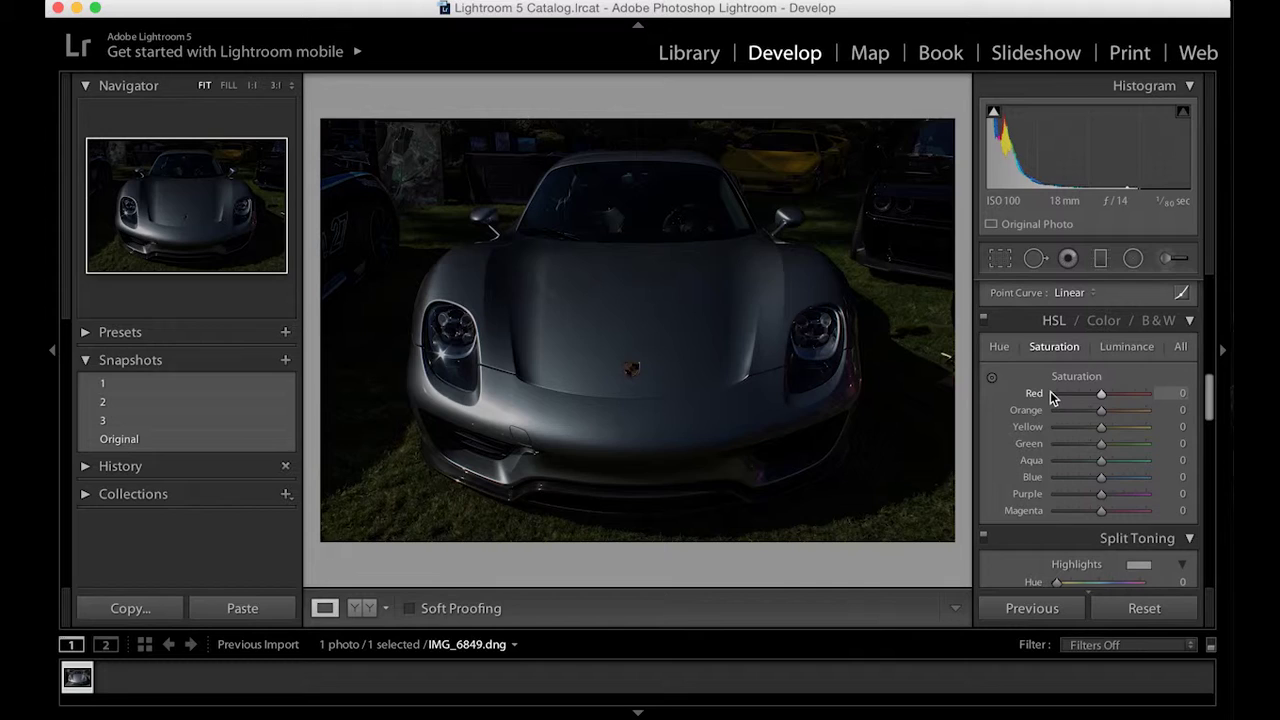
{"action": "left_click", "coordinate": [1059, 447]}
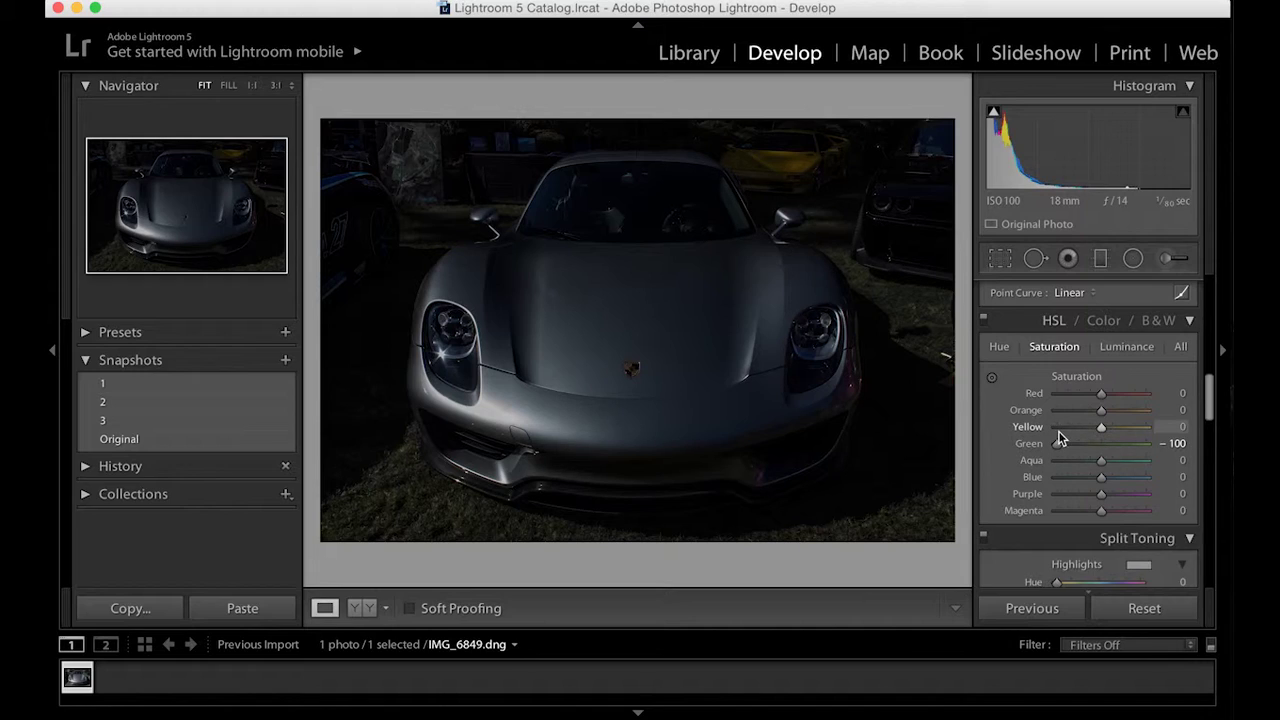
{"action": "left_click", "coordinate": [1061, 428]}
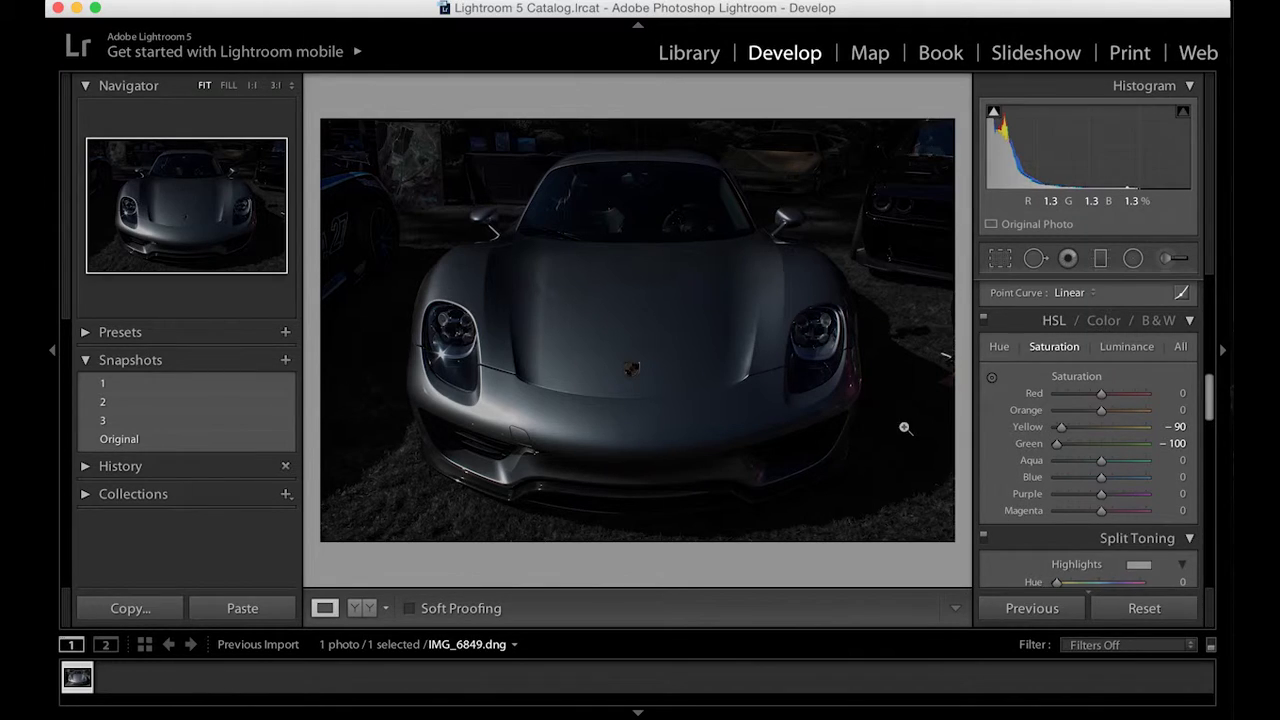
{"action": "left_click", "coordinate": [1054, 396]}
{"action": "left_click", "coordinate": [1055, 496]}
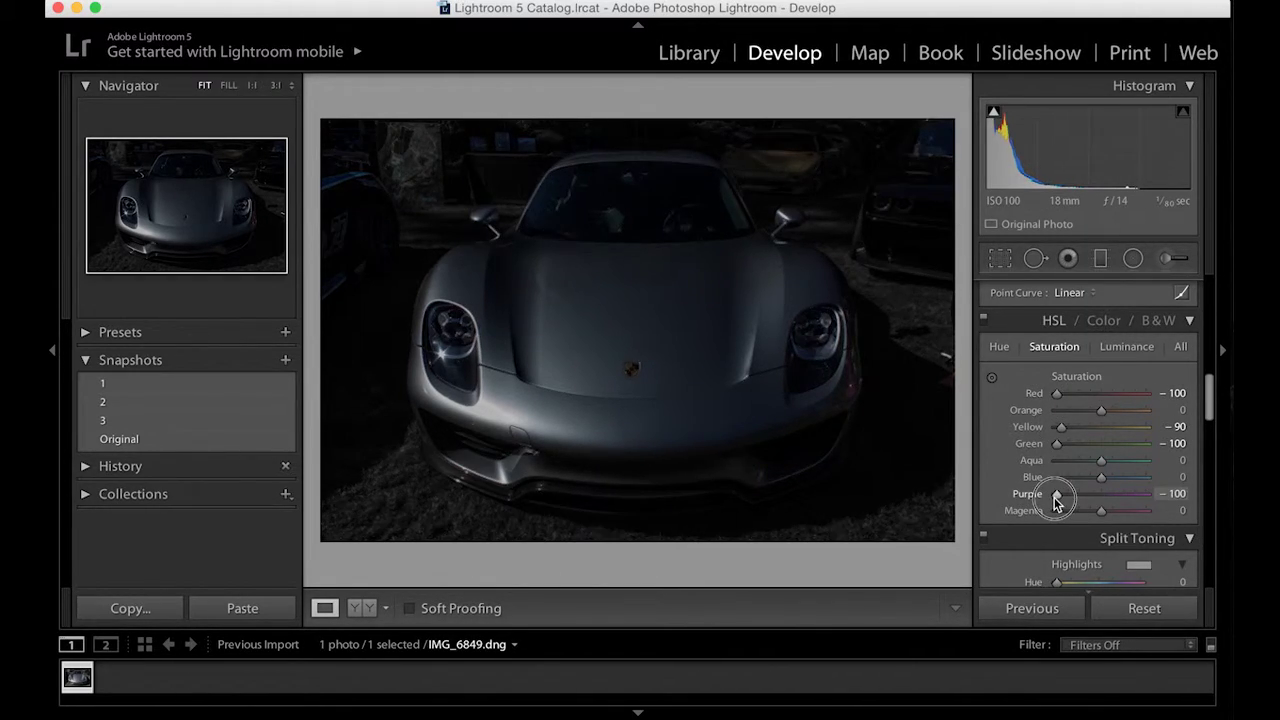
{"action": "left_click", "coordinate": [1056, 510]}
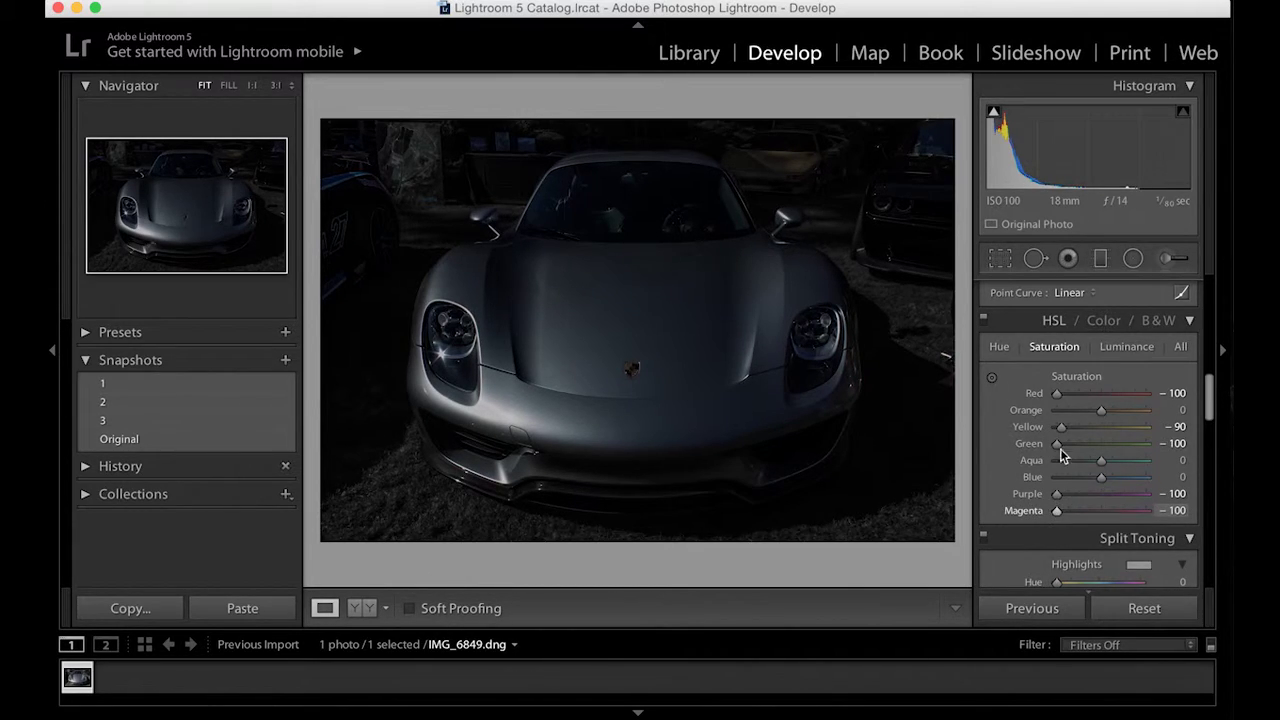
{"action": "left_click", "coordinate": [1053, 413]}
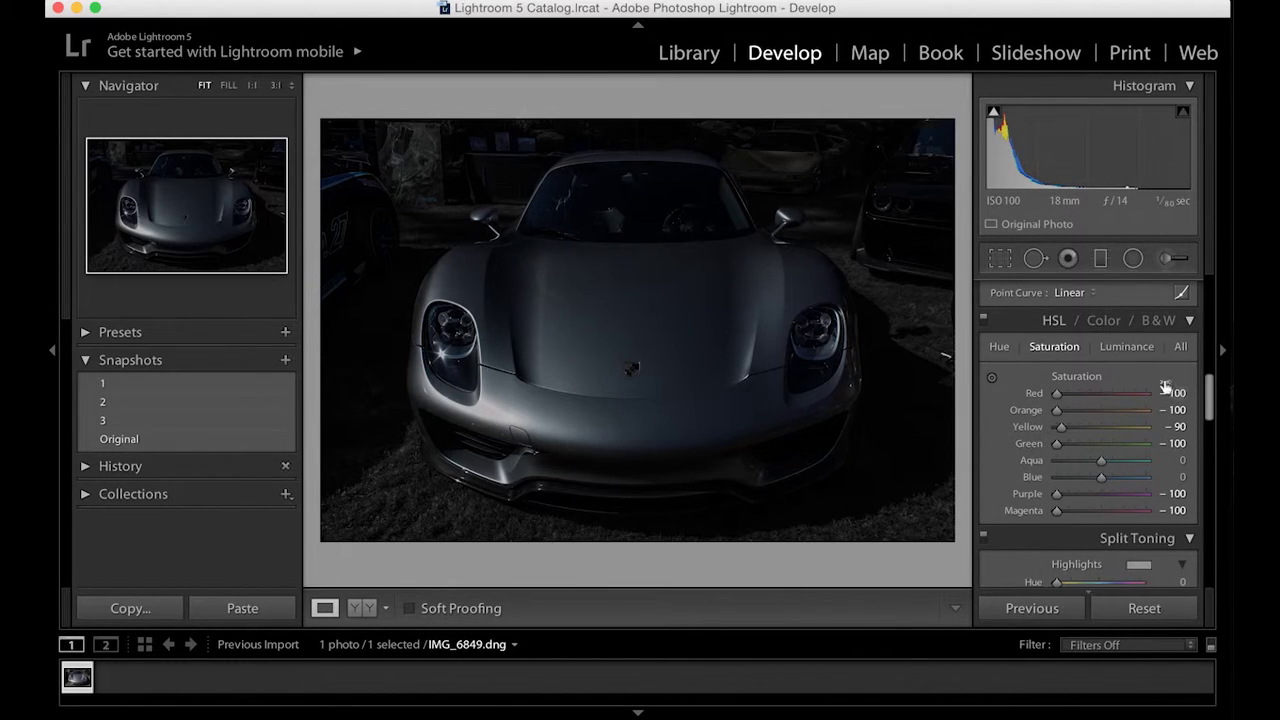
{"action": "left_click", "coordinate": [1112, 477]}
{"action": "scroll", "coordinate": [1111, 476], "scroll_direction": "up", "scroll_amount": 10}
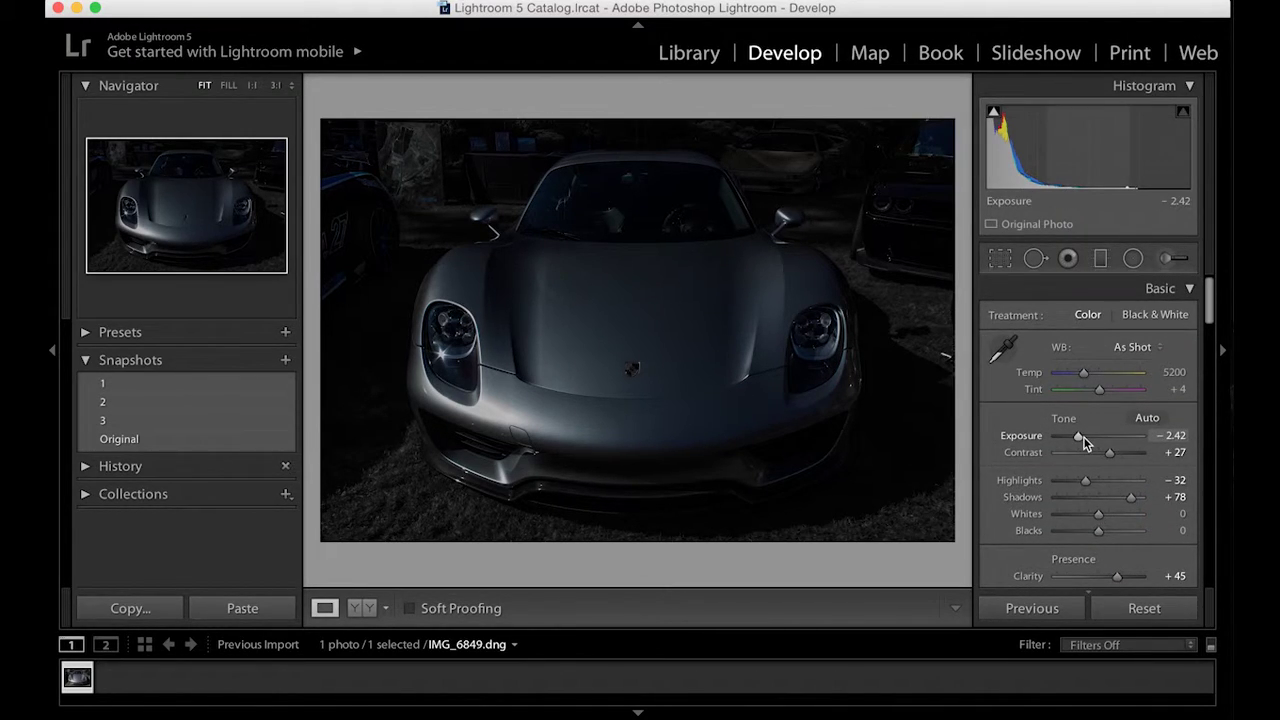
- Raise Exposure to −1.15 and set the white balance Temp to 5568
{"action": "left_click_drag", "start_coordinate": [1083, 437], "coordinate": [1089, 442]}
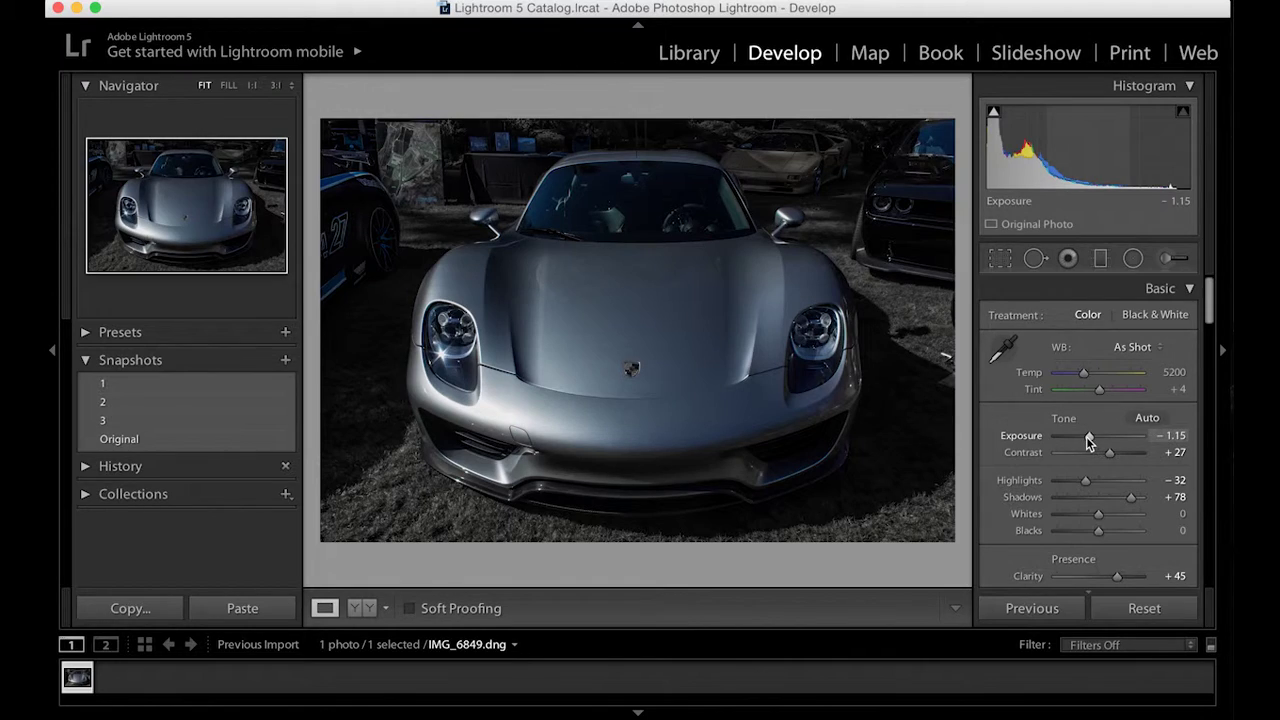
{"action": "left_click", "coordinate": [1117, 374]}
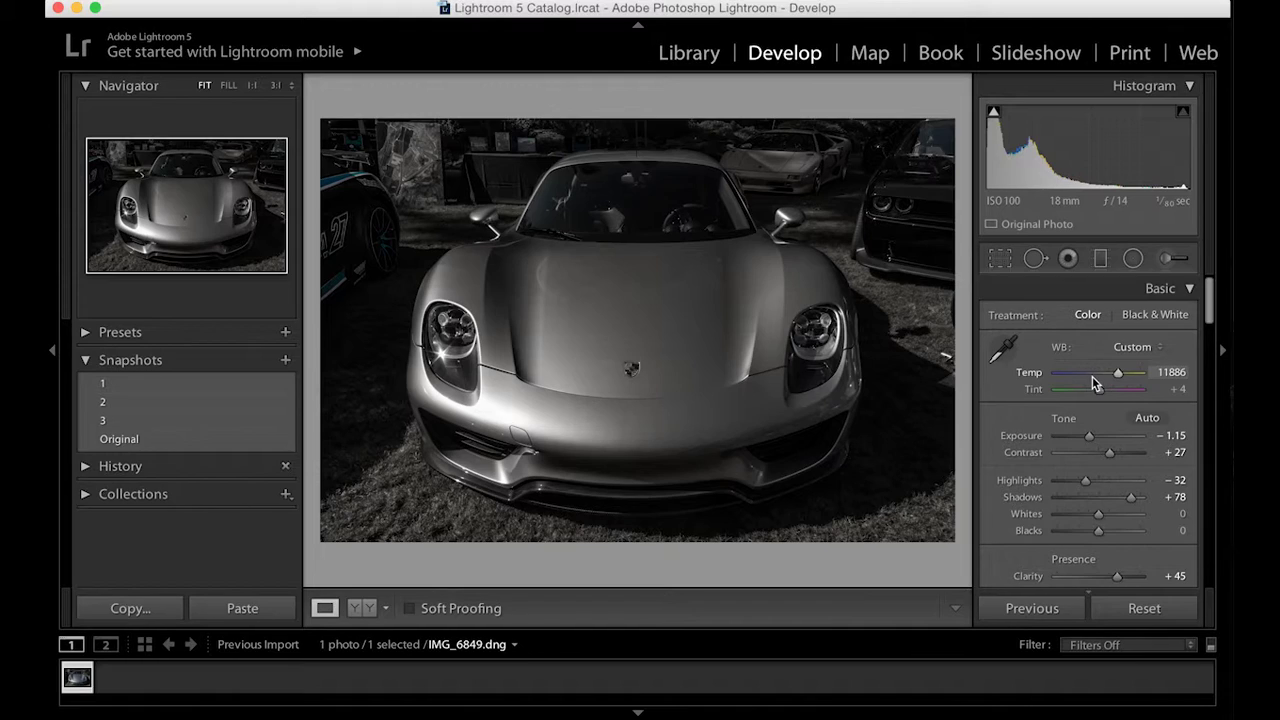
{"action": "left_click", "coordinate": [1092, 375]}
{"action": "left_click", "coordinate": [1086, 376]}
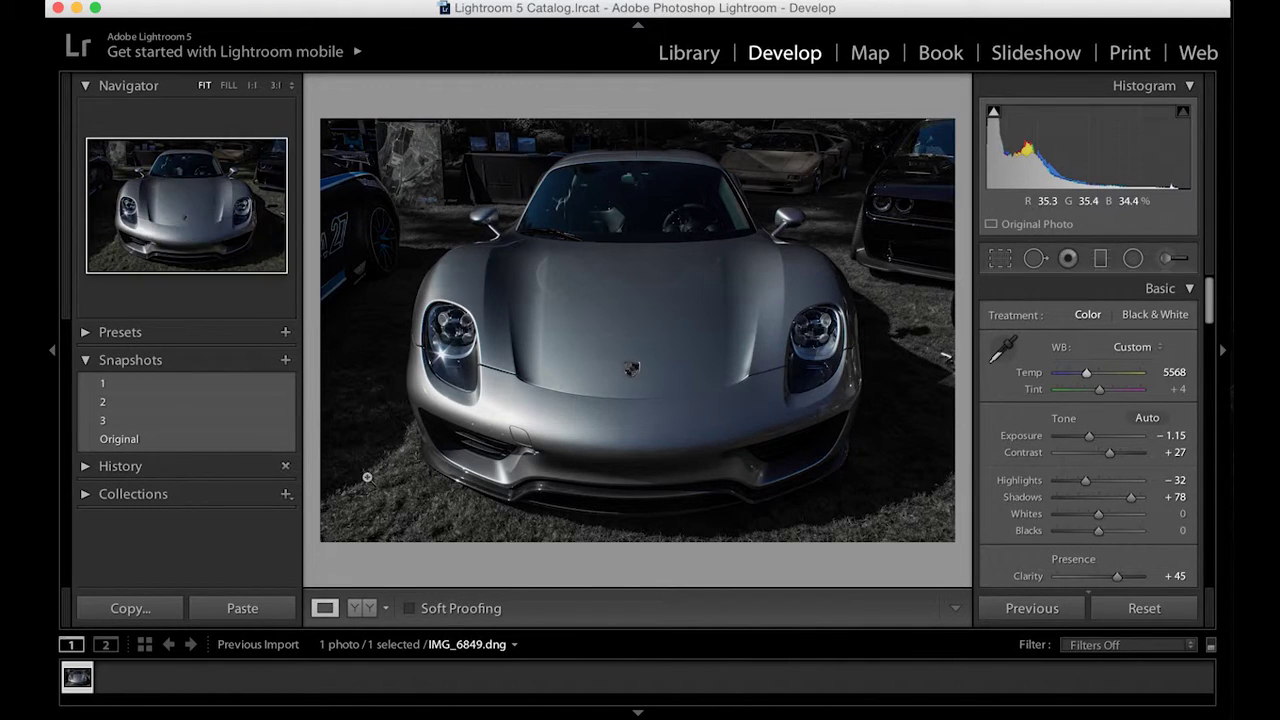
- Save a snapshot named 2015-10-16 6:00:16 PM, compare with Original, then reselect it
{"action": "left_click", "coordinate": [286, 360]}
{"action": "left_click", "coordinate": [752, 229]}
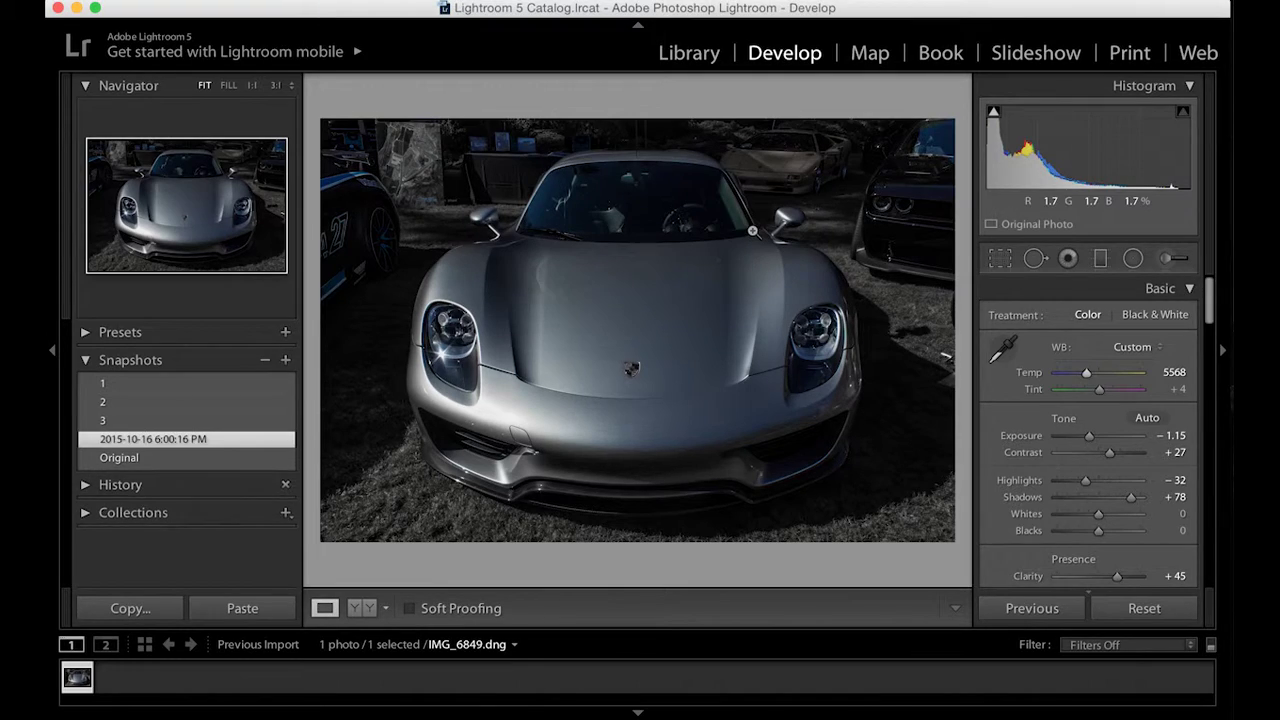
{"action": "left_click", "coordinate": [192, 463]}
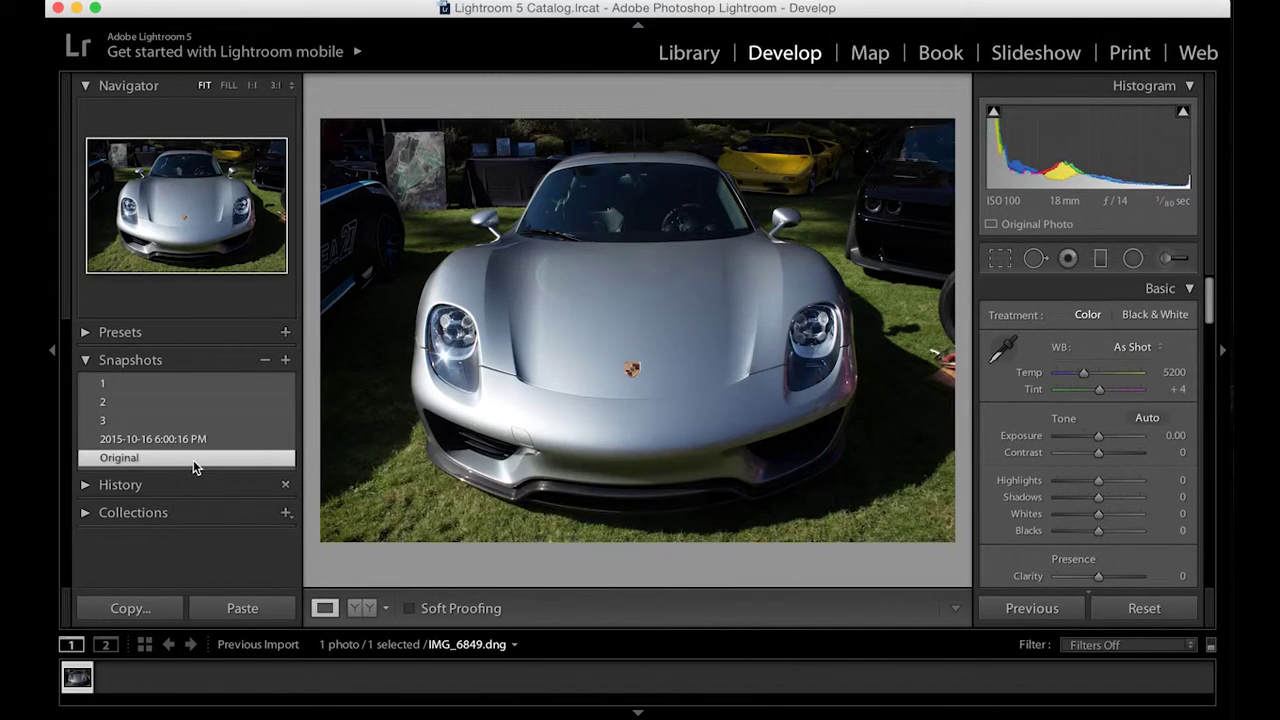
{"action": "left_click", "coordinate": [204, 443]}
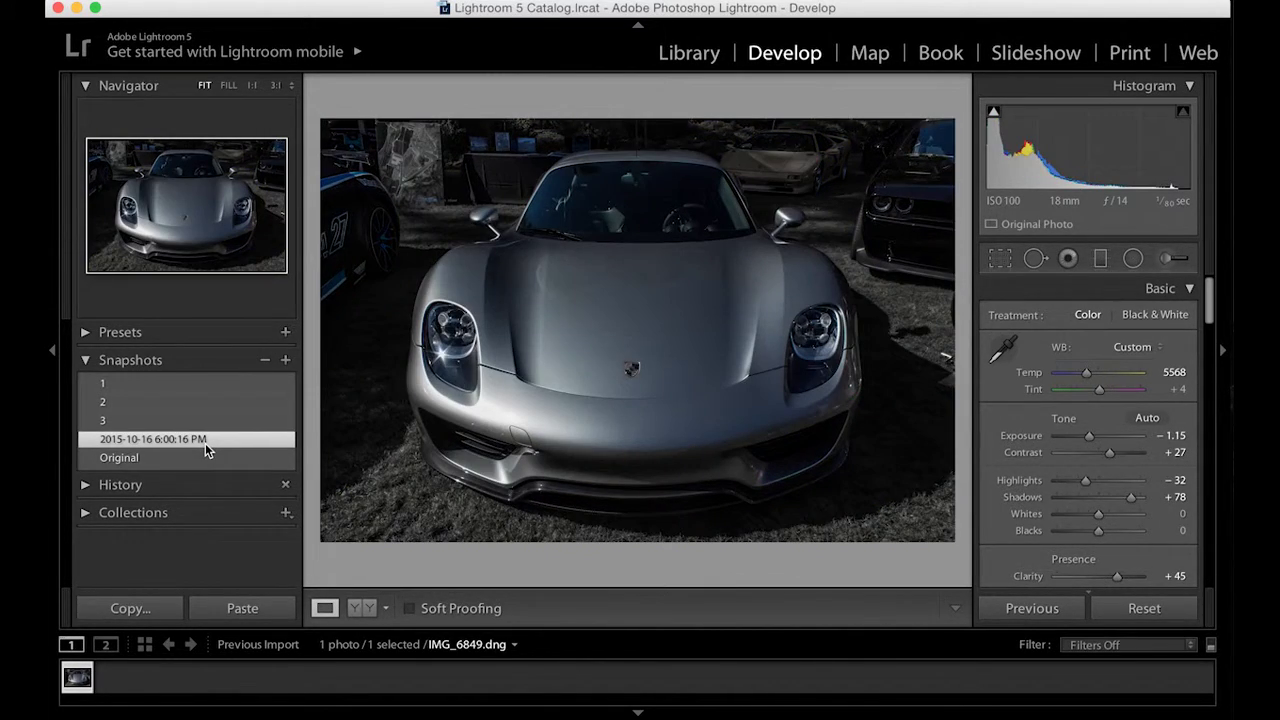